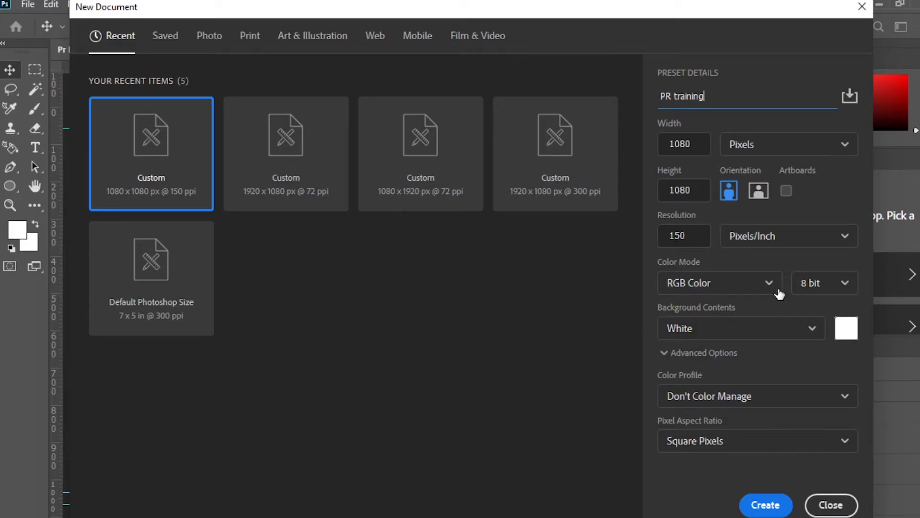
Create the 1080 x 1080 px document PR training at 150 pixels/inch in RGB with a white background
{"action": "left_click", "coordinate": [765, 506]}
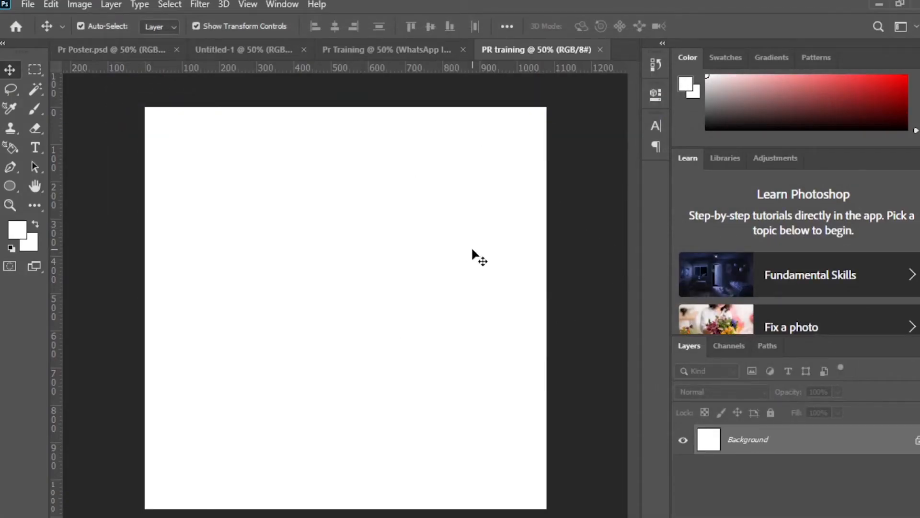
{"action": "left_click", "coordinate": [29, 8]}
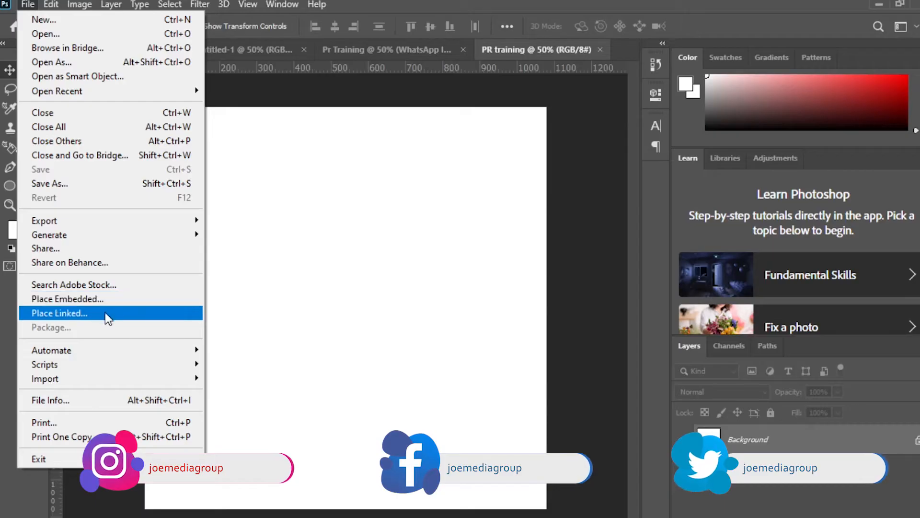
{"action": "left_click", "coordinate": [371, 245]}
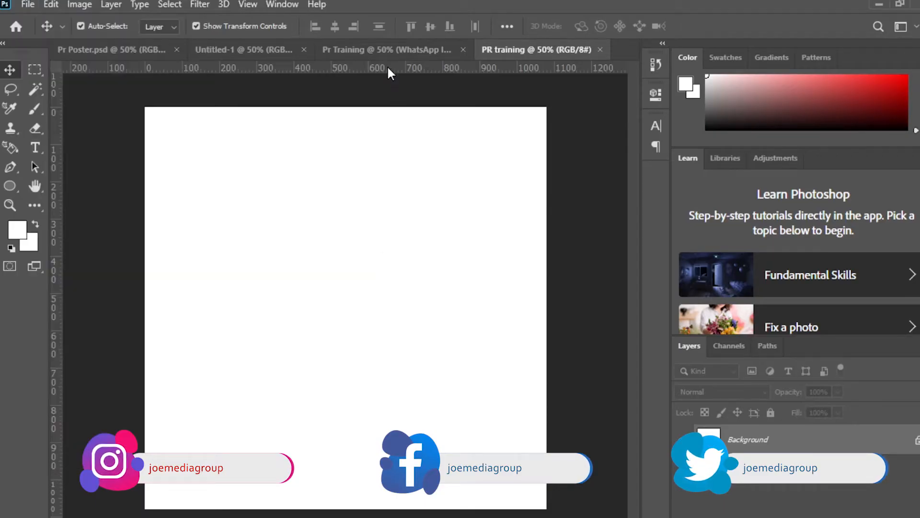
Add margin guides just inside the canvas edges, including the bottom, left and right sides
{"action": "left_click_drag", "start_coordinate": [387, 65], "coordinate": [360, 499]}
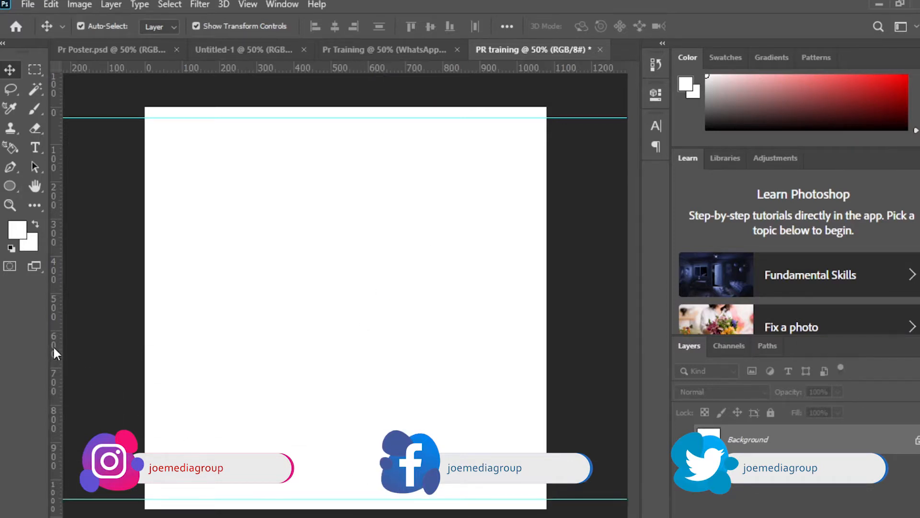
{"action": "left_click_drag", "start_coordinate": [57, 352], "coordinate": [155, 345]}
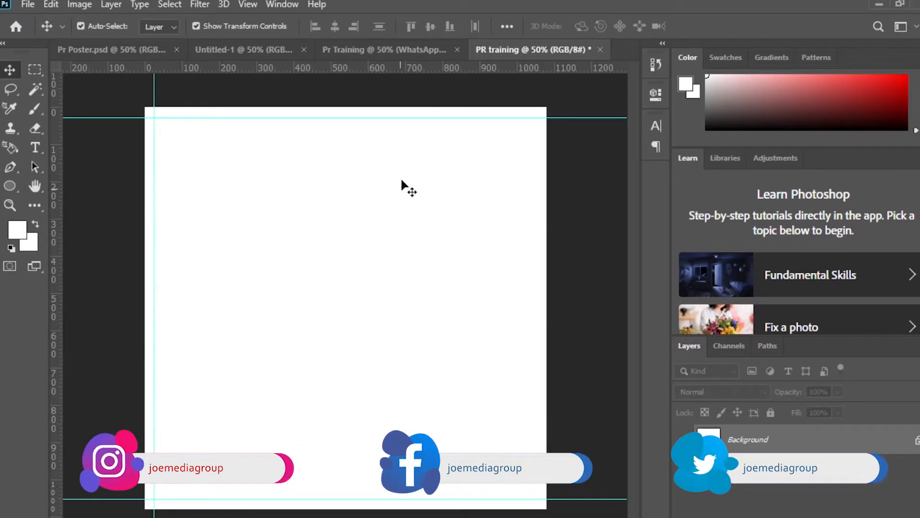
{"action": "left_click_drag", "start_coordinate": [53, 272], "coordinate": [538, 301]}
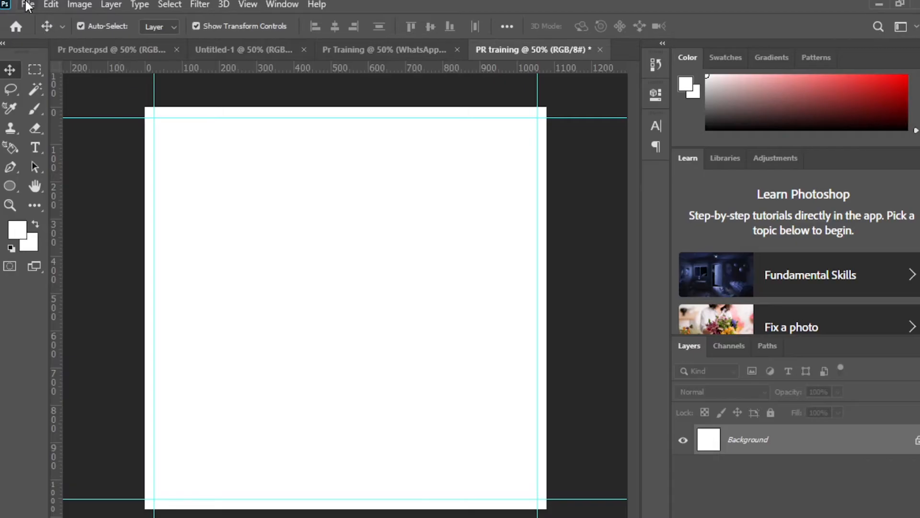
Place the image WhatsApp Image 2021-07-11 at 08.10.29 on the canvas as a linked file
{"action": "left_click", "coordinate": [27, 6]}
{"action": "left_click", "coordinate": [90, 312]}
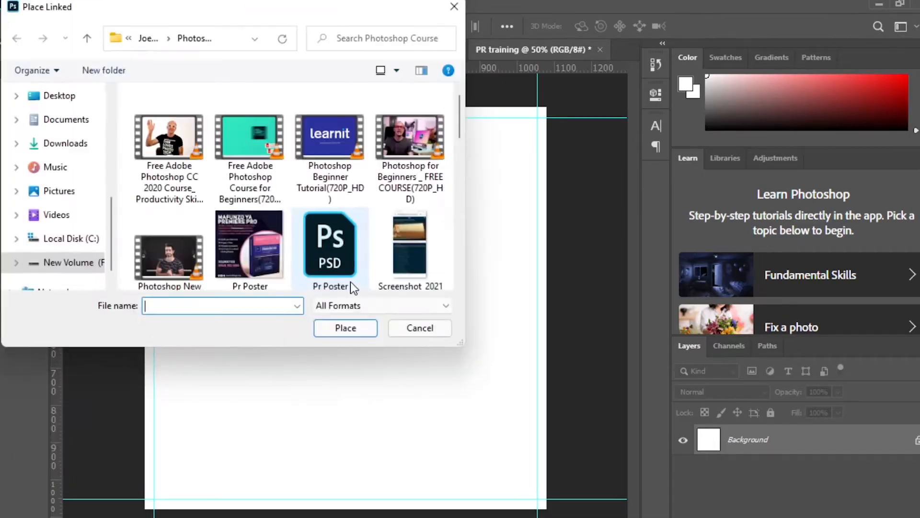
{"action": "scroll", "coordinate": [421, 227], "scroll_direction": "down", "scroll_amount": 5}
{"action": "scroll", "coordinate": [421, 226], "scroll_direction": "up", "scroll_amount": 1}
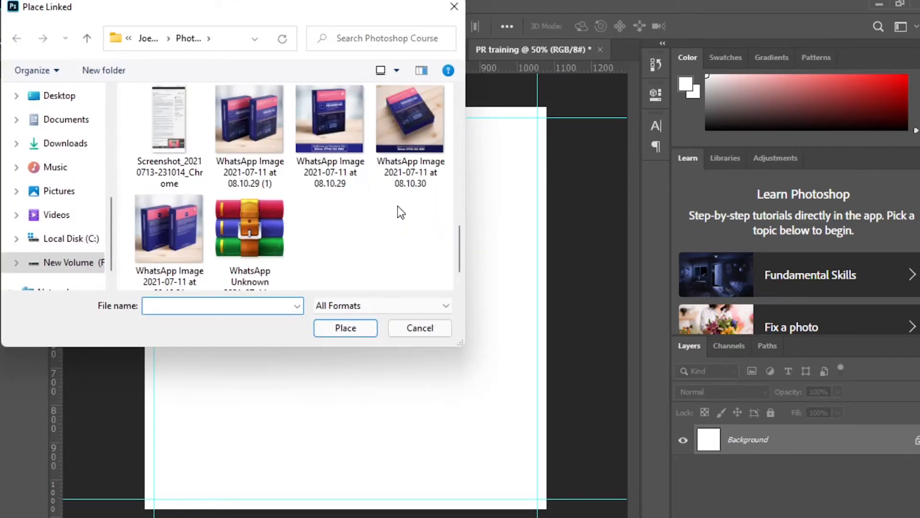
{"action": "double_click", "coordinate": [329, 105]}
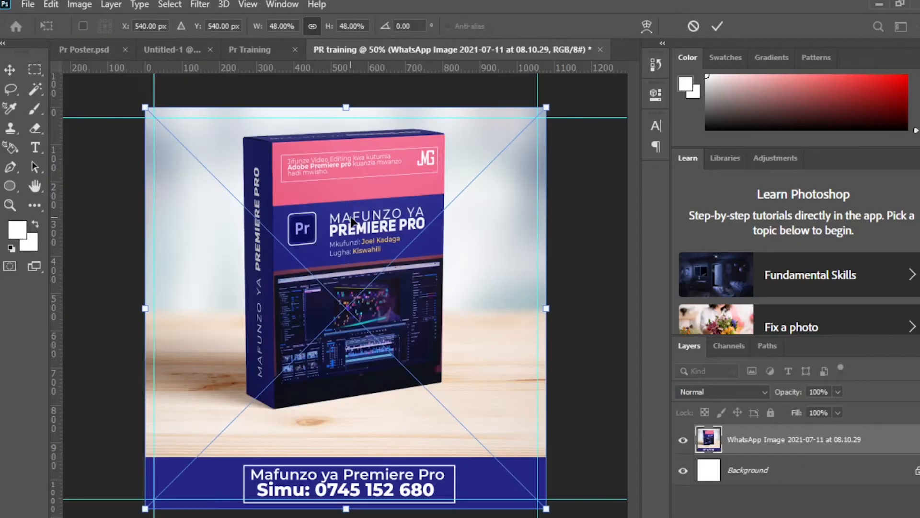
Draw a white circle about 898 px wide over the placed image and move it to about X 48 px, Y 0 px
{"action": "left_click", "coordinate": [9, 186]}
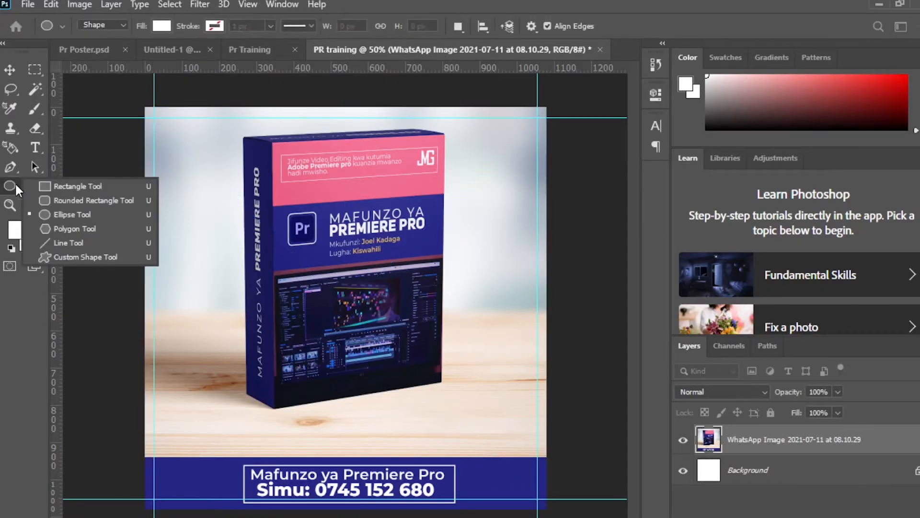
{"action": "left_click", "coordinate": [65, 214]}
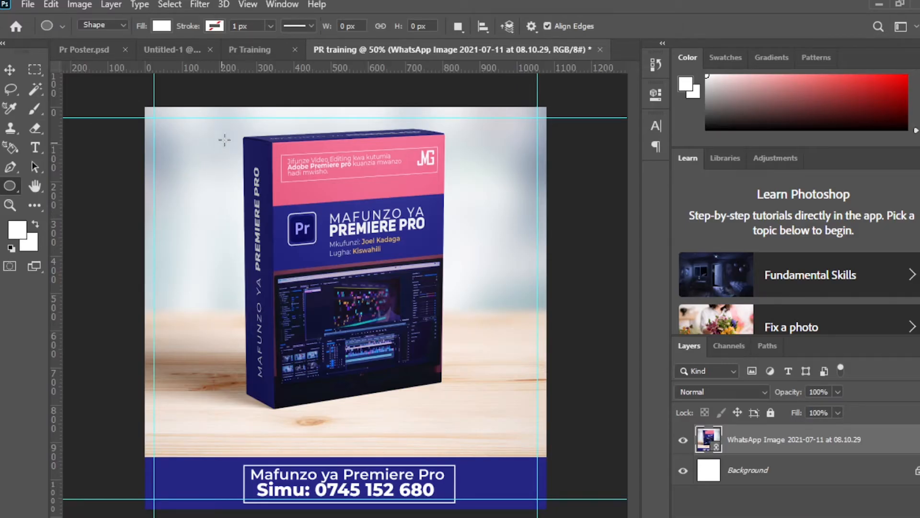
{"action": "left_click_drag", "start_coordinate": [213, 119], "coordinate": [551, 453]}
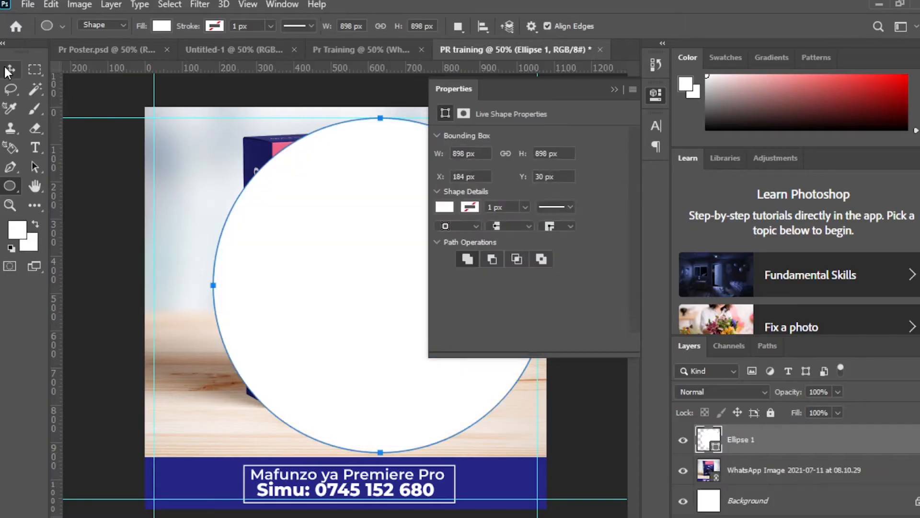
{"action": "left_click", "coordinate": [9, 70]}
{"action": "left_click_drag", "start_coordinate": [383, 215], "coordinate": [333, 208]}
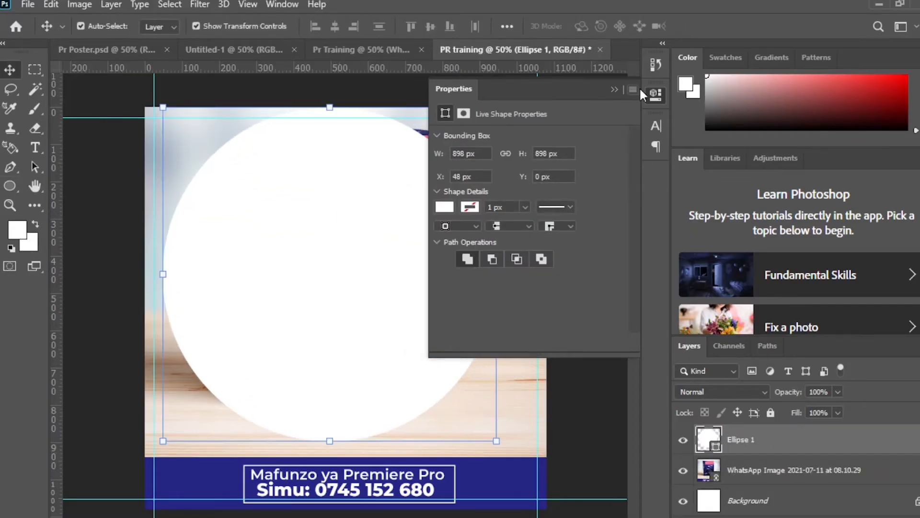
{"action": "left_click", "coordinate": [614, 90]}
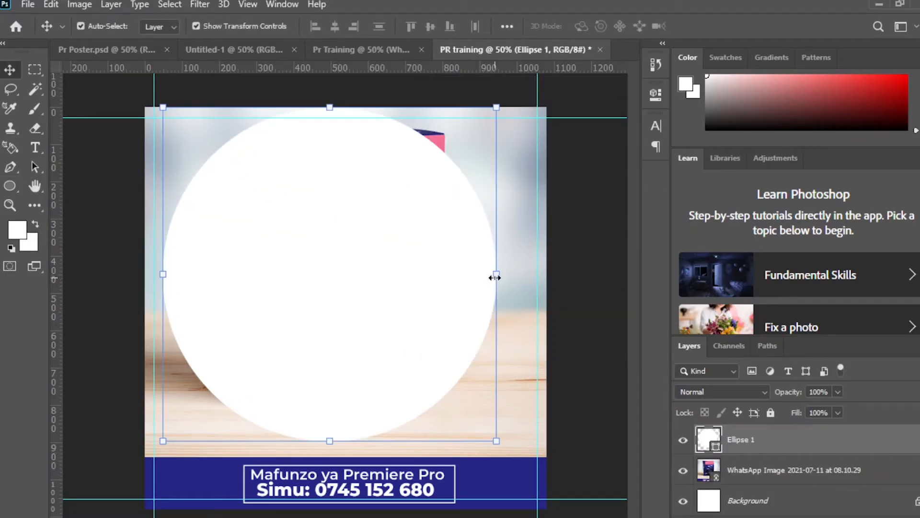
Enlarge the white circle proportionally to about 115% and position it against the left canvas edge and the bottom guide
{"action": "left_click_drag", "start_coordinate": [495, 275], "coordinate": [530, 275]}
{"action": "key", "text": "ctrl+z"}
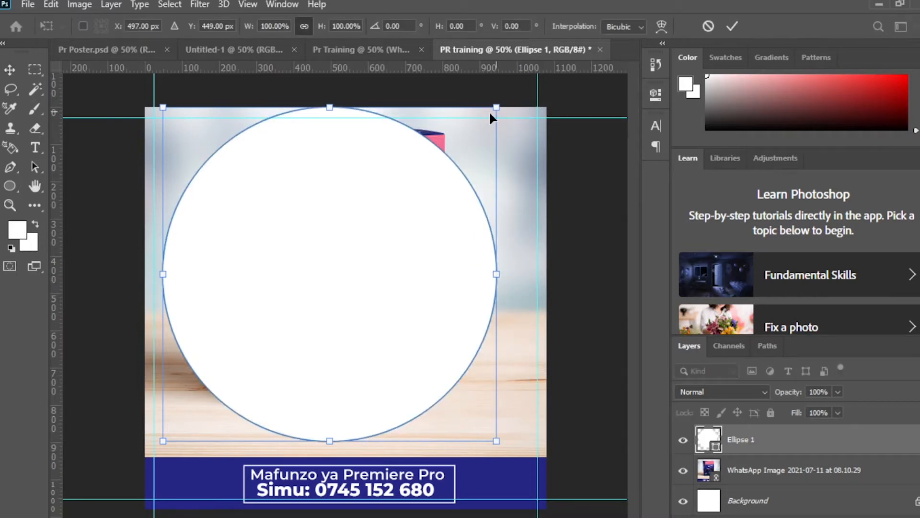
{"action": "left_click_drag", "start_coordinate": [497, 442], "coordinate": [546, 483]}
{"action": "mouse_move", "coordinate": [381, 330]}
{"action": "left_mouse_down"}
{"action": "mouse_move", "coordinate": [380, 318]}
{"action": "mouse_move", "coordinate": [377, 336]}
{"action": "mouse_move", "coordinate": [366, 339]}
{"action": "left_mouse_up"}
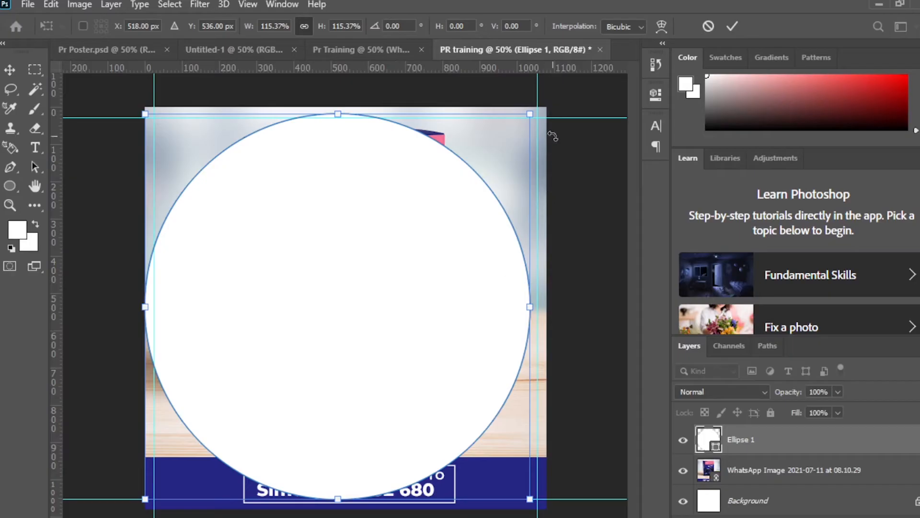
{"action": "left_click", "coordinate": [732, 26]}
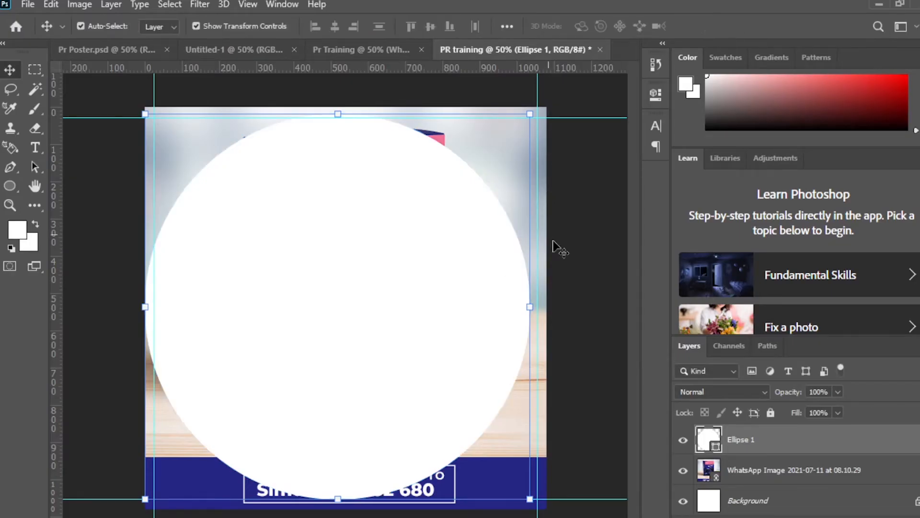
Move the placed image layer above the circle layer and clip it to the circle with a clipping mask
{"action": "left_click", "coordinate": [745, 478]}
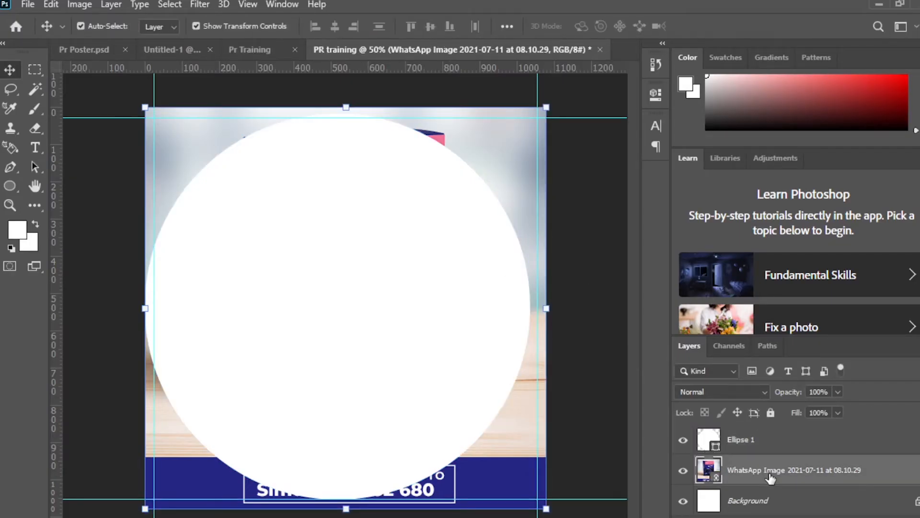
{"action": "left_click_drag", "start_coordinate": [770, 478], "coordinate": [762, 443]}
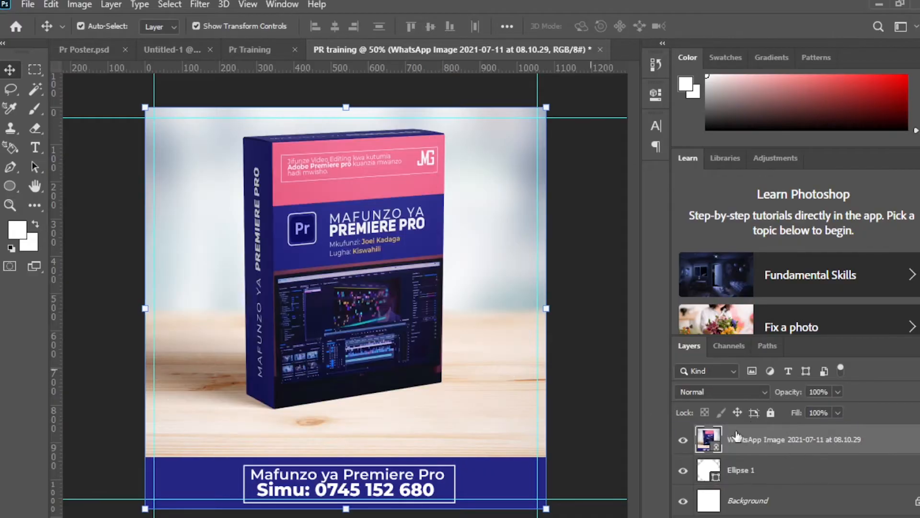
{"action": "right_click", "coordinate": [765, 442]}
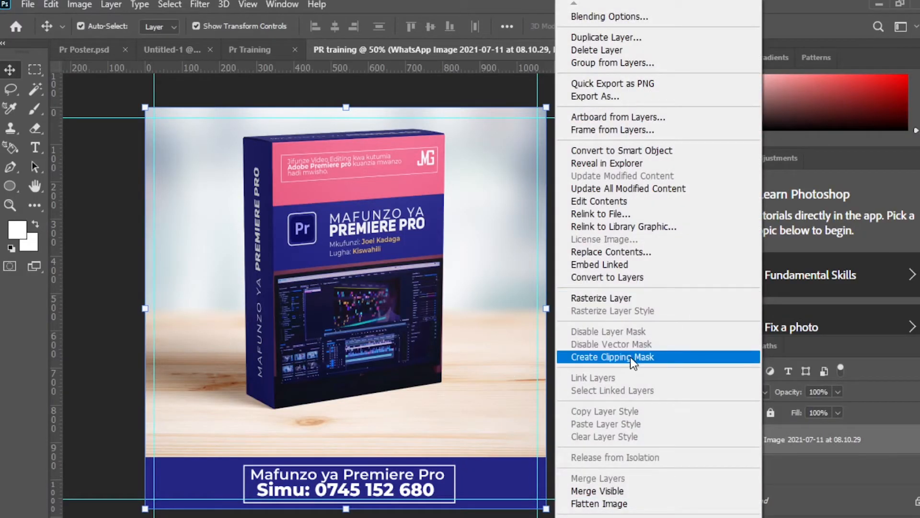
{"action": "left_click", "coordinate": [631, 357]}
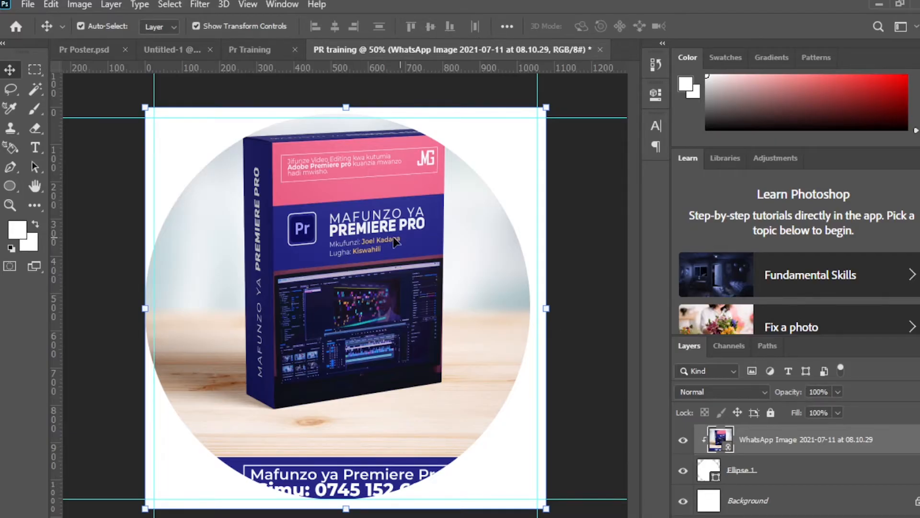
Enlarge the clipped image slightly and shift it down and to the left so the product box fills the circle
{"action": "left_click_drag", "start_coordinate": [341, 216], "coordinate": [339, 252]}
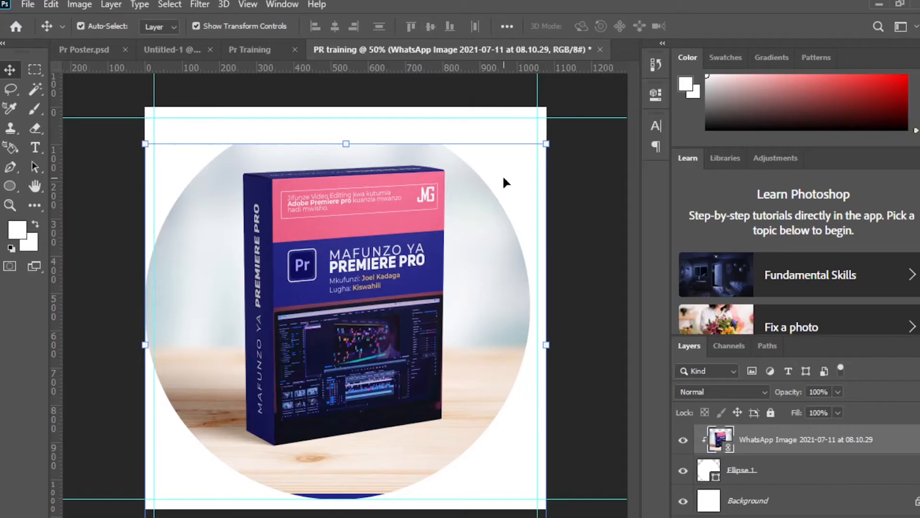
{"action": "left_click_drag", "start_coordinate": [548, 146], "coordinate": [564, 131]}
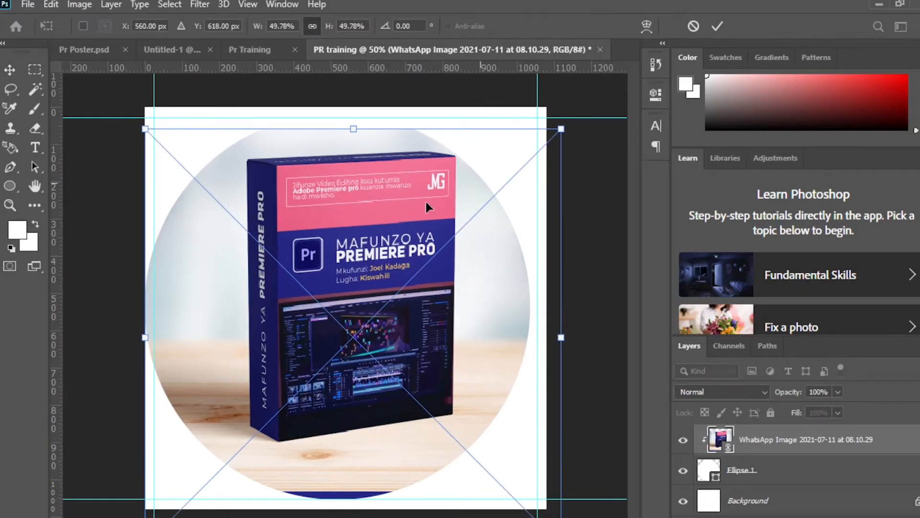
{"action": "left_click_drag", "start_coordinate": [401, 204], "coordinate": [386, 213]}
{"action": "left_click_drag", "start_coordinate": [546, 142], "coordinate": [563, 128]}
{"action": "left_click_drag", "start_coordinate": [334, 213], "coordinate": [326, 226]}
{"action": "left_click", "coordinate": [716, 27]}
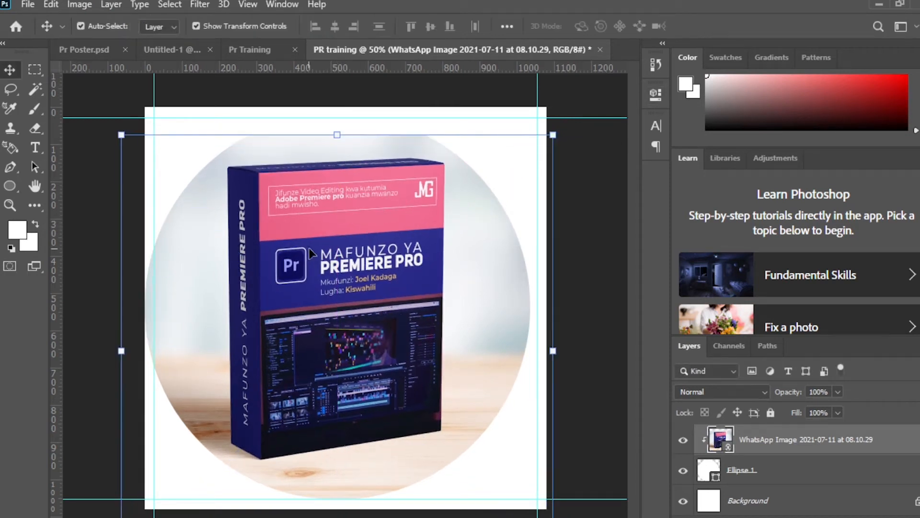
{"action": "left_click_drag", "start_coordinate": [336, 264], "coordinate": [319, 265]}
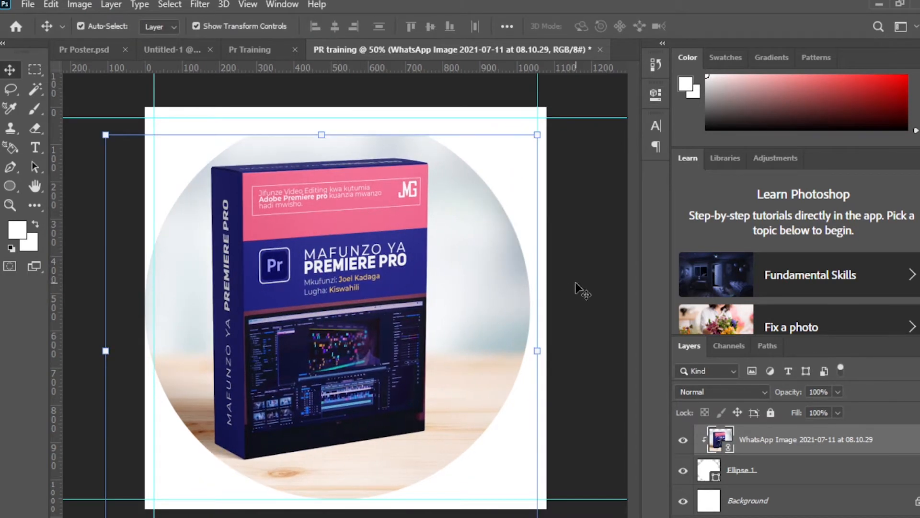
Select the image and circle layers together, scale them down and move them to the lower-right corner of the canvas
{"action": "left_click", "coordinate": [742, 515]}
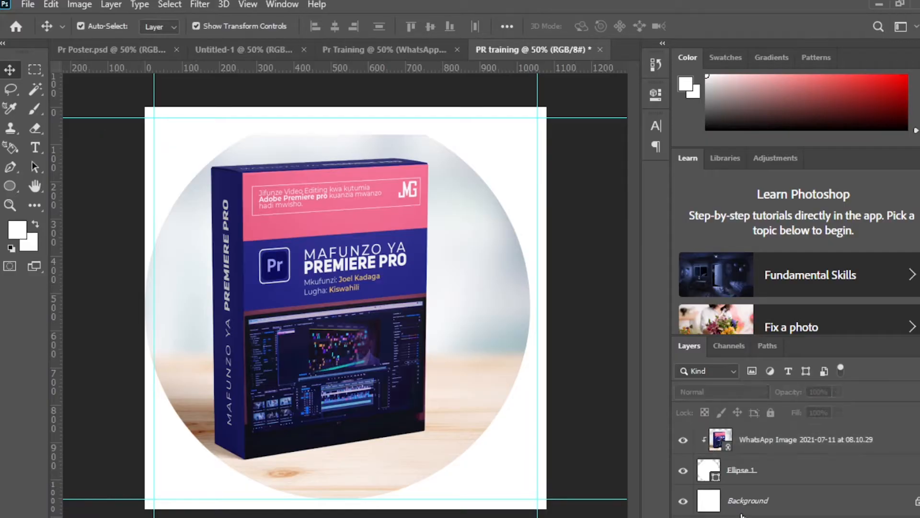
{"action": "left_click", "coordinate": [788, 446]}
{"action": "left_click", "coordinate": [768, 479], "text": "shift"}
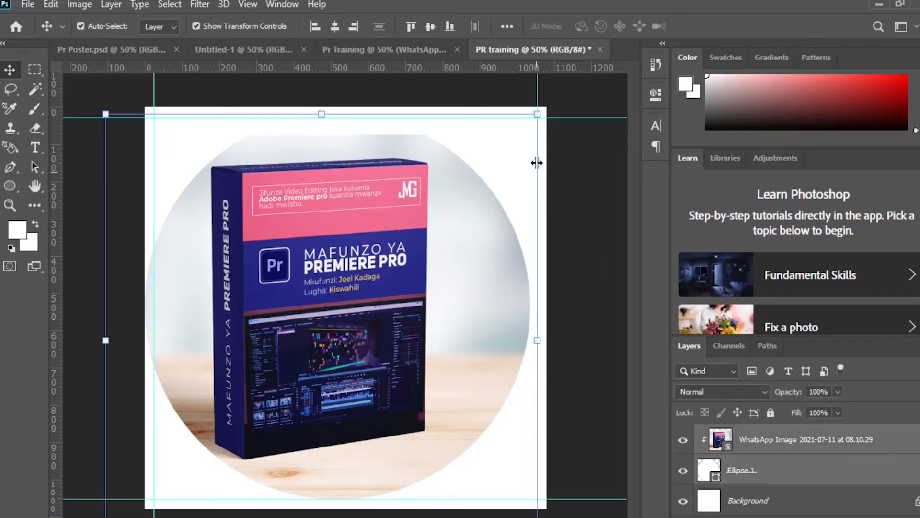
{"action": "left_click_drag", "start_coordinate": [537, 113], "coordinate": [440, 213]}
{"action": "left_click_drag", "start_coordinate": [320, 305], "coordinate": [476, 315]}
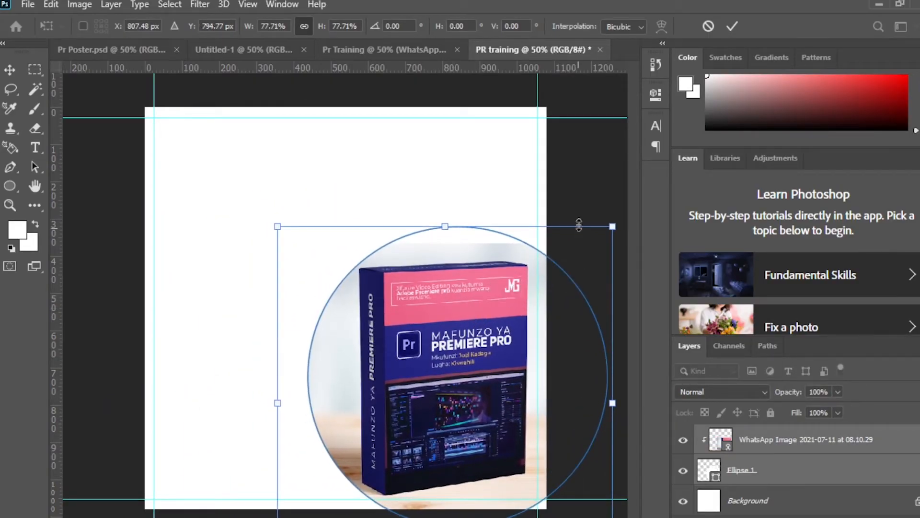
{"action": "left_click_drag", "start_coordinate": [447, 225], "coordinate": [444, 206]}
{"action": "left_click_drag", "start_coordinate": [453, 302], "coordinate": [458, 305]}
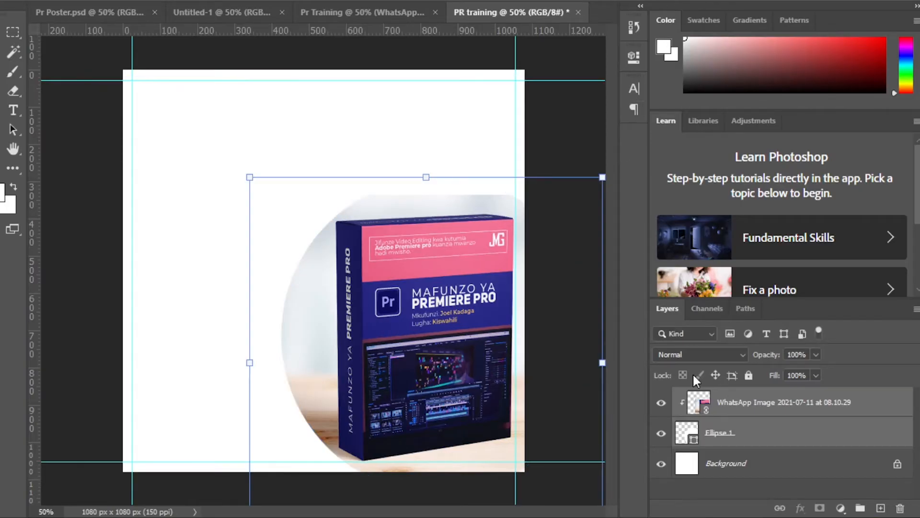
Group the image and circle layers and name the group Image
{"action": "left_click", "coordinate": [861, 508]}
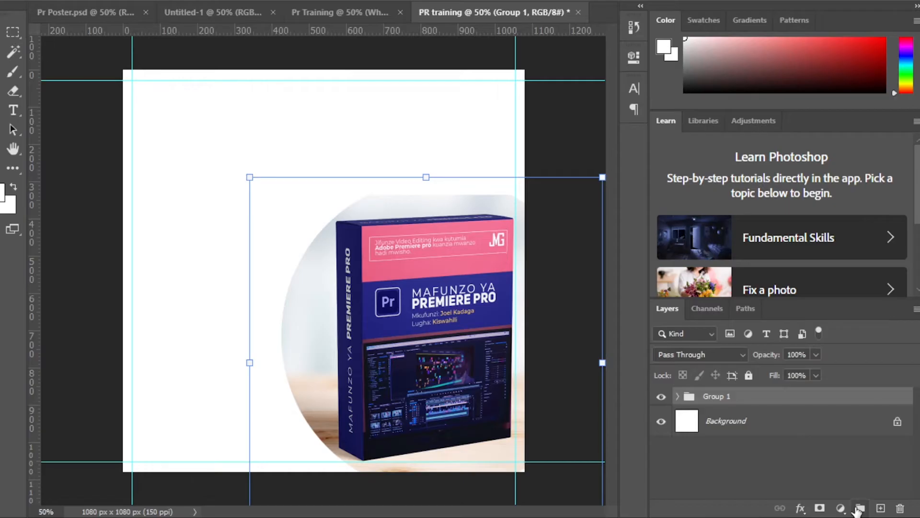
{"action": "double_click", "coordinate": [714, 397]}
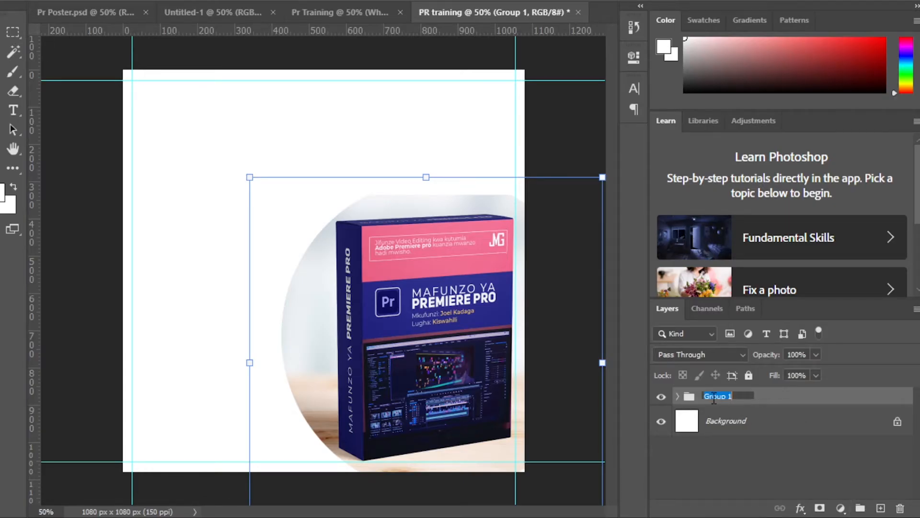
{"action": "type", "text": "Image"}
{"action": "left_click", "coordinate": [734, 485]}
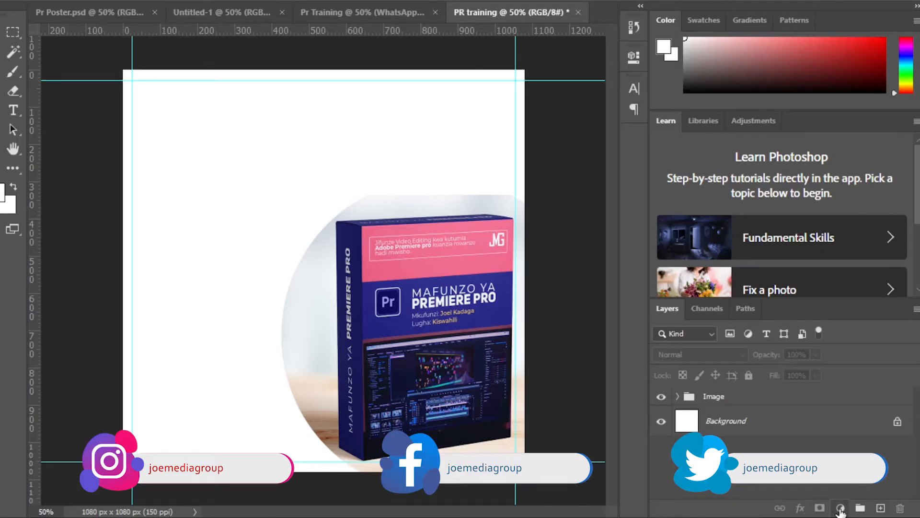
Add a white solid color fill layer and move it below the Image group, just above the Background layer
{"action": "left_click", "coordinate": [841, 509]}
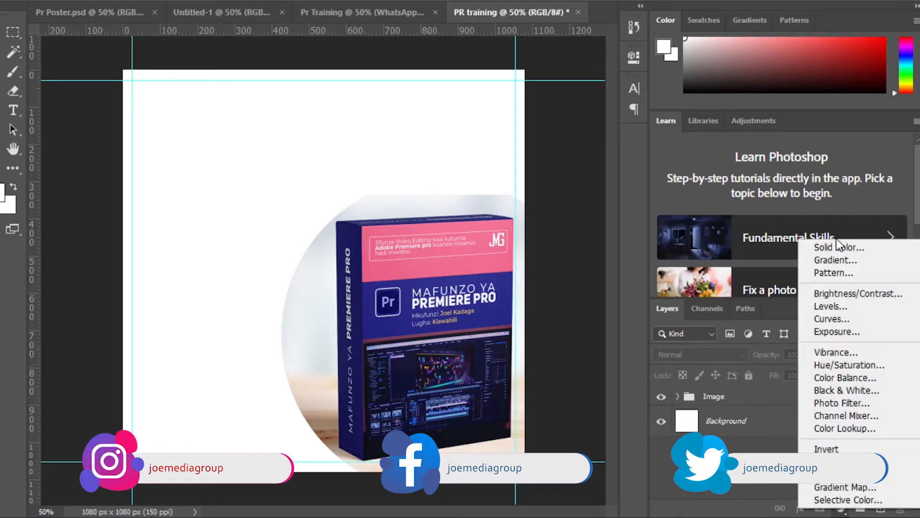
{"action": "left_click", "coordinate": [841, 509]}
{"action": "left_click", "coordinate": [843, 511]}
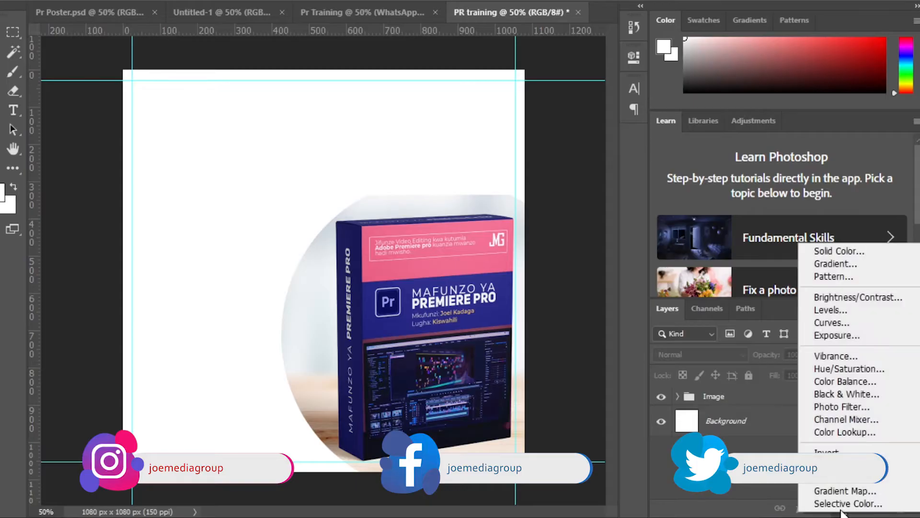
{"action": "left_click", "coordinate": [856, 256]}
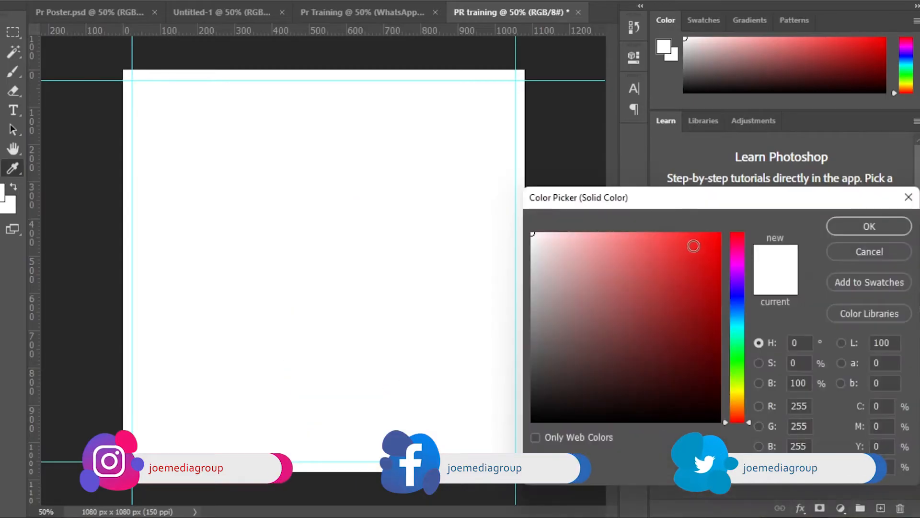
{"action": "left_click", "coordinate": [870, 226]}
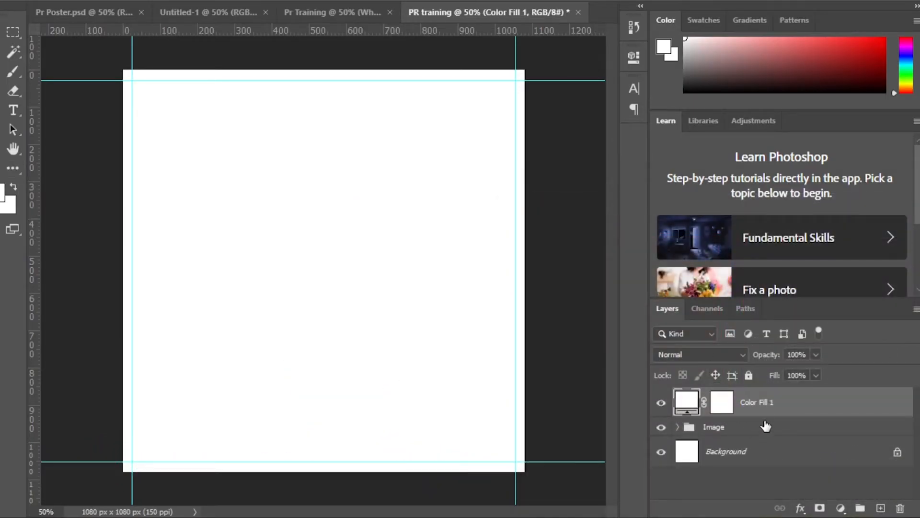
{"action": "left_click_drag", "start_coordinate": [749, 407], "coordinate": [761, 449]}
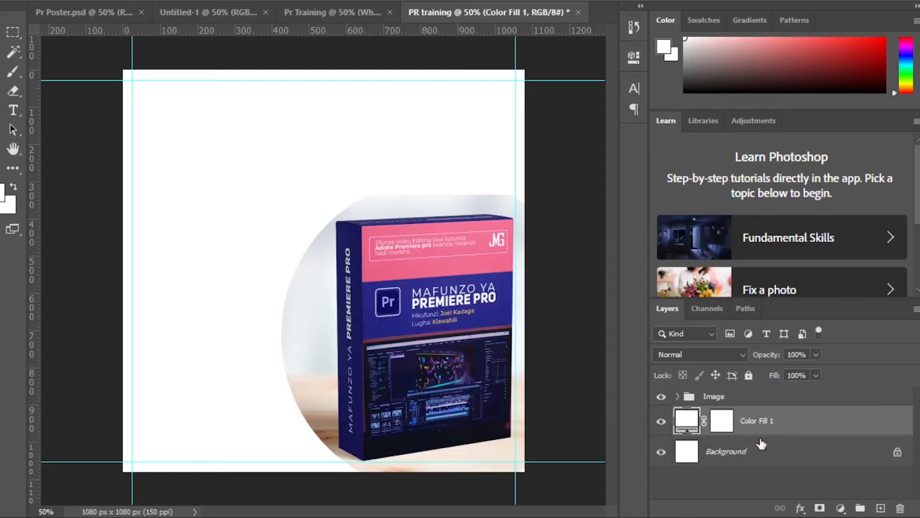
Recolor the fill layer with the dark navy 1a1a58 sampled from the spine of the product box
{"action": "double_click", "coordinate": [688, 421]}
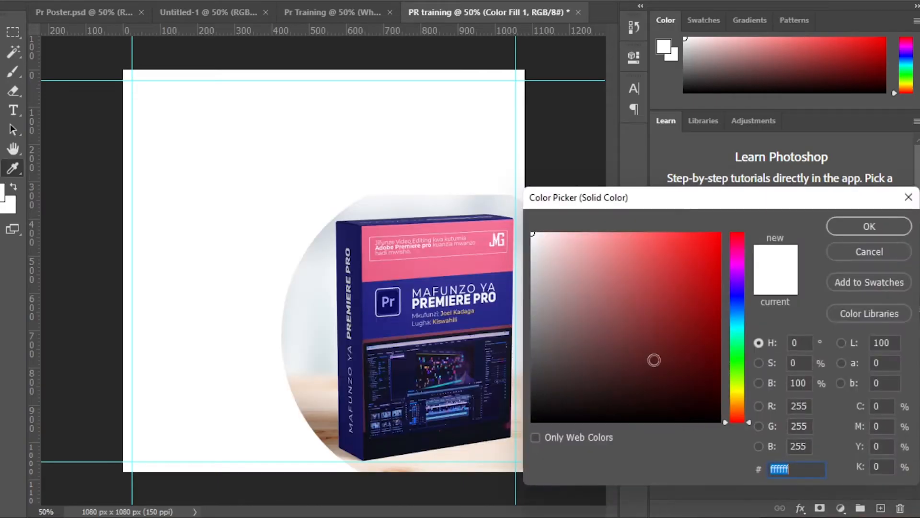
{"action": "left_click", "coordinate": [348, 235]}
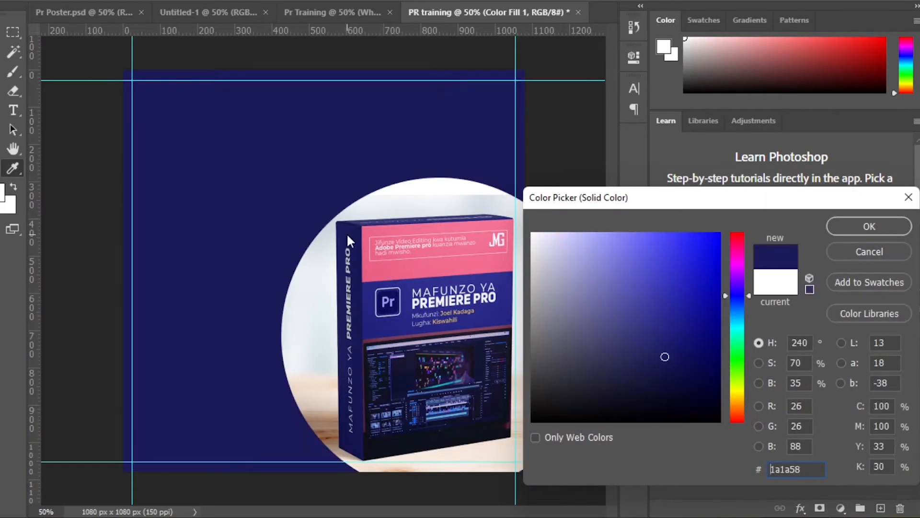
{"action": "left_click", "coordinate": [874, 225]}
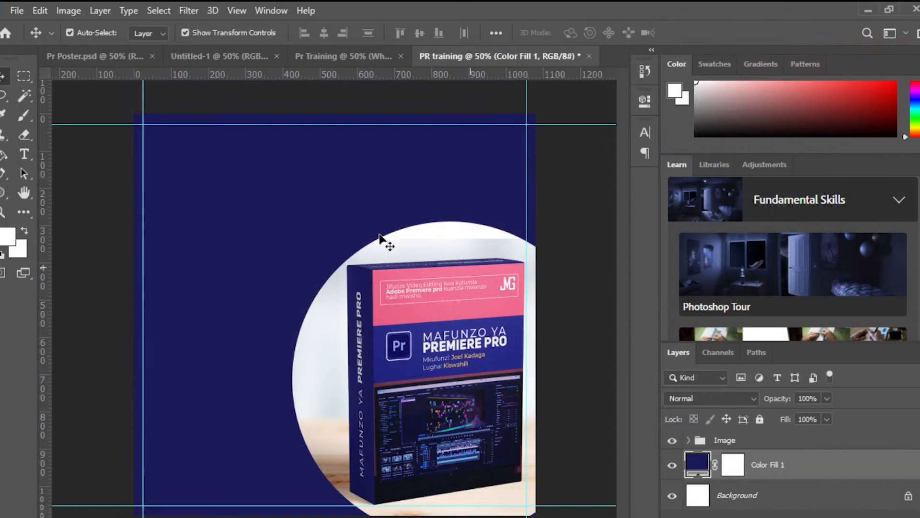
Place the file "WhatsApp Image 2021-07-11 at 08.10.30" as a linked image above the color fill layer
{"action": "left_click", "coordinate": [18, 9]}
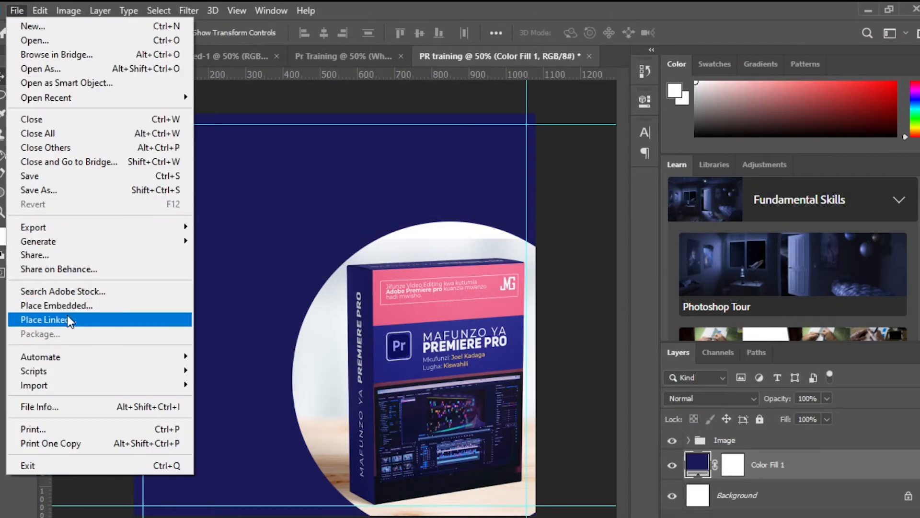
{"action": "left_click", "coordinate": [67, 319]}
{"action": "scroll", "coordinate": [359, 195], "scroll_direction": "down", "scroll_amount": 6}
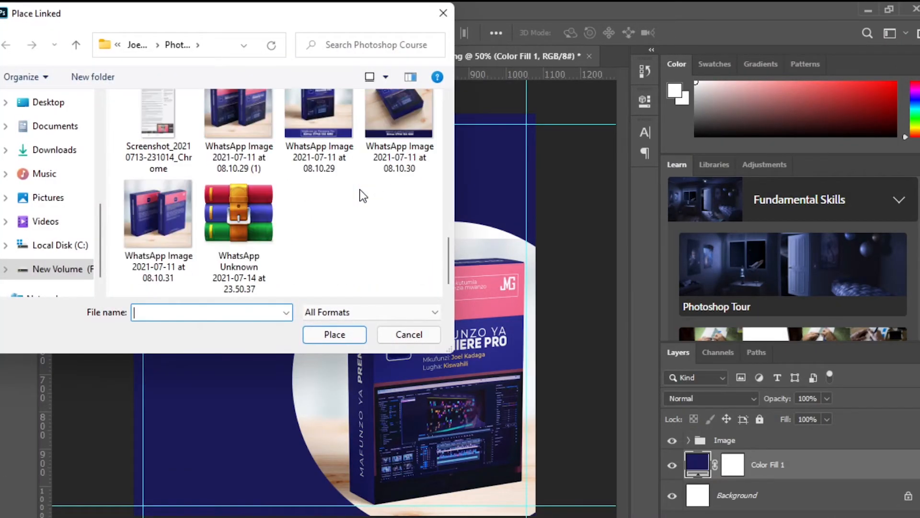
{"action": "scroll", "coordinate": [361, 191], "scroll_direction": "up", "scroll_amount": 2}
{"action": "scroll", "coordinate": [361, 189], "scroll_direction": "down", "scroll_amount": 2}
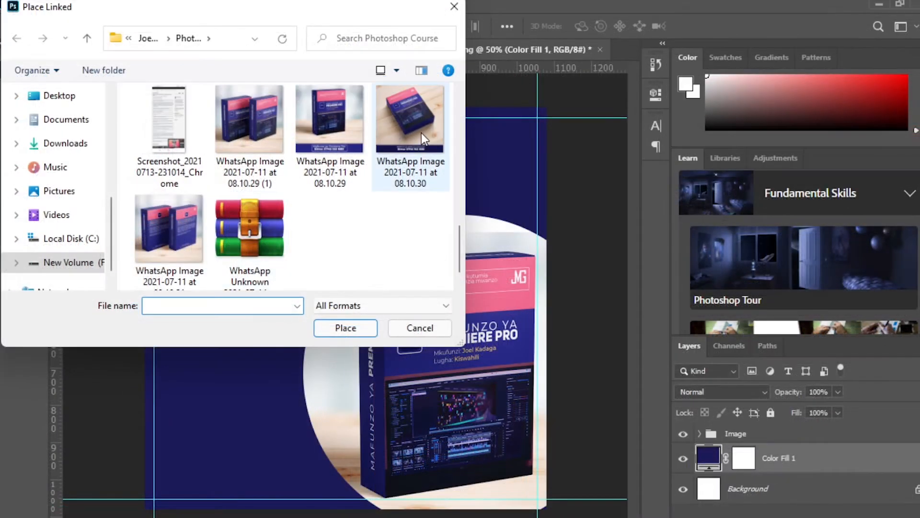
{"action": "left_click", "coordinate": [400, 120]}
{"action": "left_click", "coordinate": [334, 328]}
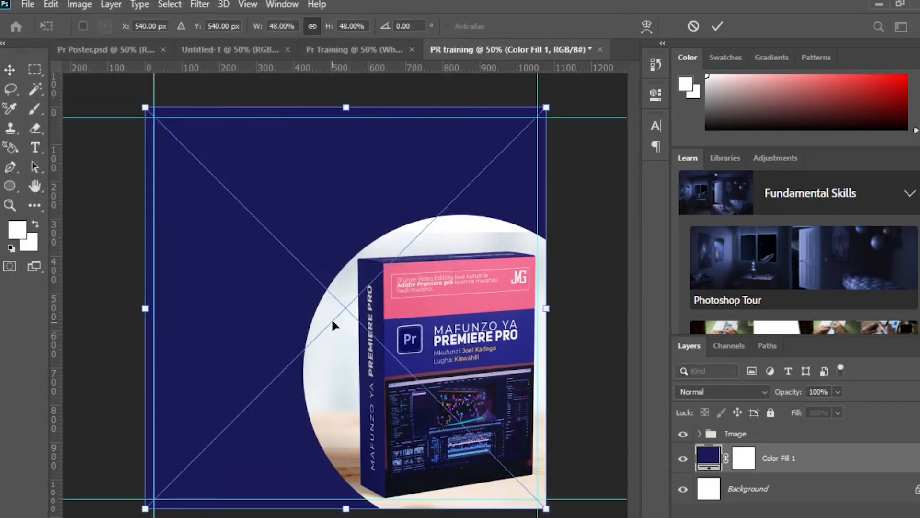
Scale the placed image to about 55% and position it to cover the whole canvas with its tilted box in the upper-left area
{"action": "left_click_drag", "start_coordinate": [549, 107], "coordinate": [638, 22]}
{"action": "left_click_drag", "start_coordinate": [379, 174], "coordinate": [330, 265]}
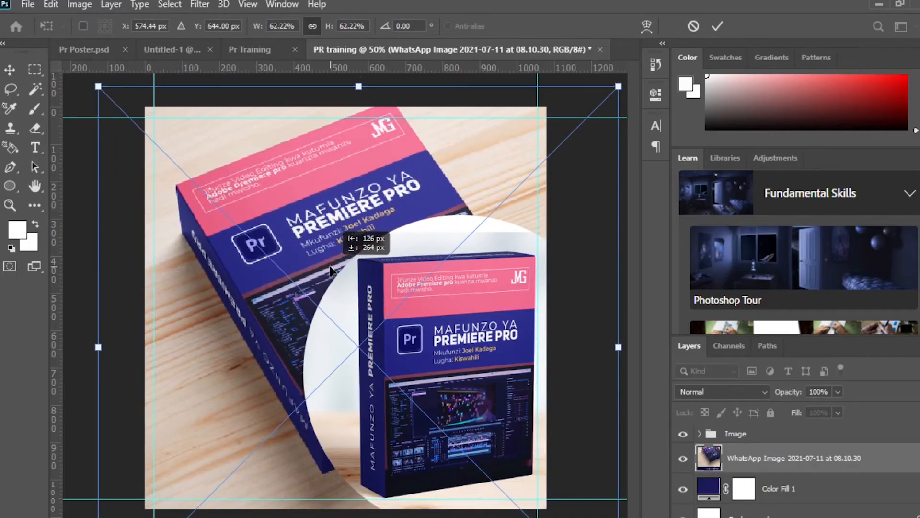
{"action": "left_click_drag", "start_coordinate": [619, 83], "coordinate": [592, 112]}
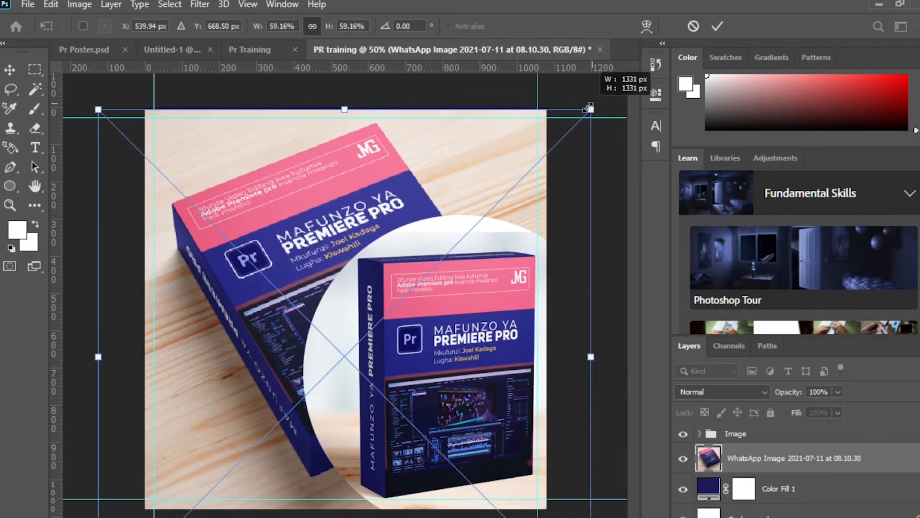
{"action": "left_click_drag", "start_coordinate": [428, 142], "coordinate": [430, 127]}
{"action": "left_click_drag", "start_coordinate": [587, 88], "coordinate": [551, 128]}
{"action": "left_click_drag", "start_coordinate": [370, 174], "coordinate": [399, 151]}
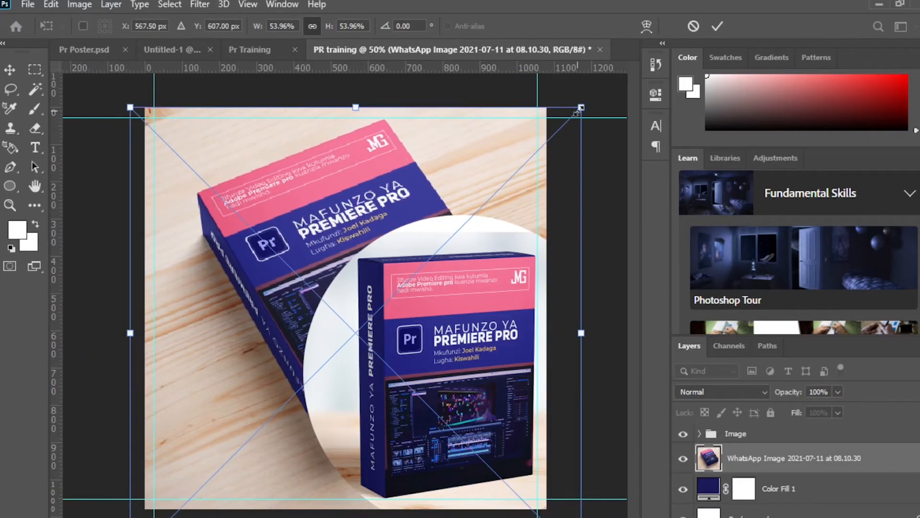
{"action": "left_click_drag", "start_coordinate": [580, 108], "coordinate": [551, 139]}
{"action": "left_click_drag", "start_coordinate": [406, 179], "coordinate": [421, 150]}
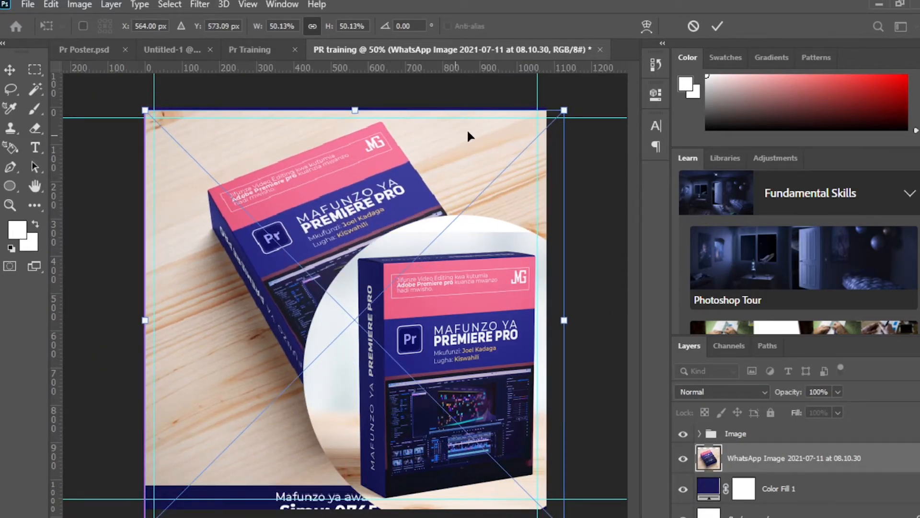
{"action": "left_click_drag", "start_coordinate": [564, 110], "coordinate": [570, 106]}
{"action": "left_click_drag", "start_coordinate": [324, 170], "coordinate": [314, 180]}
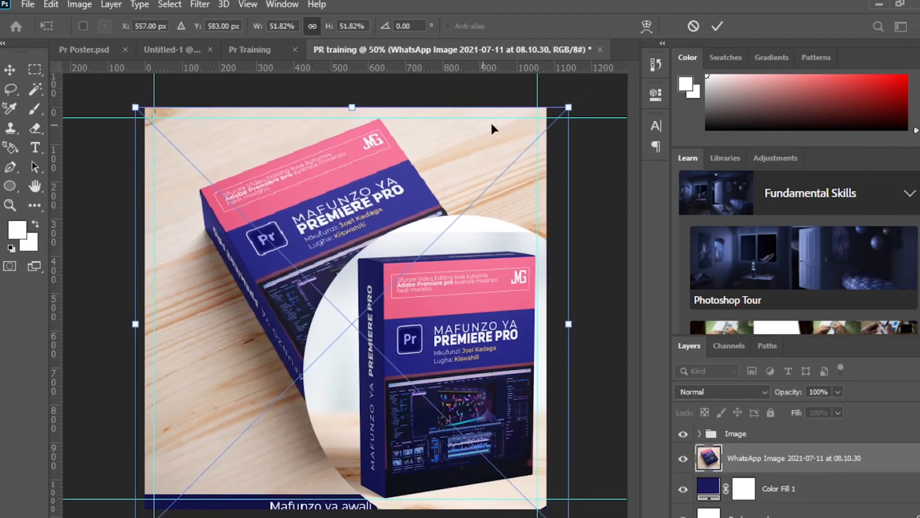
{"action": "left_click_drag", "start_coordinate": [567, 109], "coordinate": [578, 98]}
{"action": "mouse_move", "coordinate": [407, 154]}
{"action": "left_mouse_down"}
{"action": "mouse_move", "coordinate": [411, 174]}
{"action": "mouse_move", "coordinate": [411, 159]}
{"action": "left_mouse_up"}
{"action": "left_click_drag", "start_coordinate": [579, 106], "coordinate": [596, 91]}
{"action": "left_click_drag", "start_coordinate": [432, 161], "coordinate": [424, 171]}
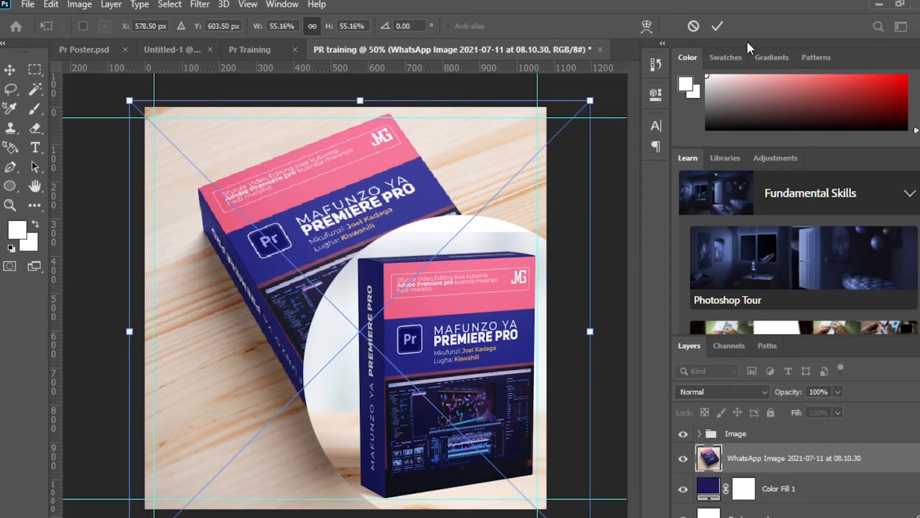
{"action": "left_click", "coordinate": [718, 26]}
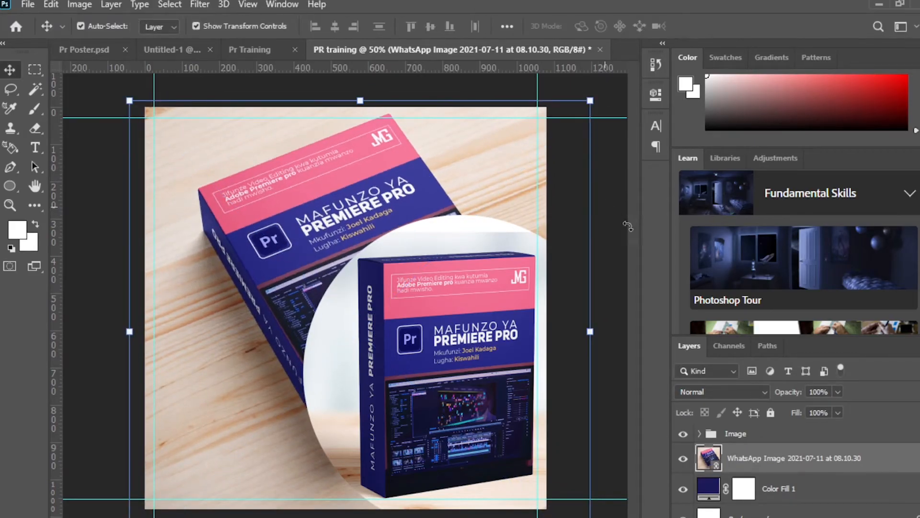
Move the placed image layer below the color fill layer and set the fill layer's blending mode to Multiply
{"action": "key", "text": "ctrl+t"}
{"action": "left_click_drag", "start_coordinate": [782, 463], "coordinate": [782, 511]}
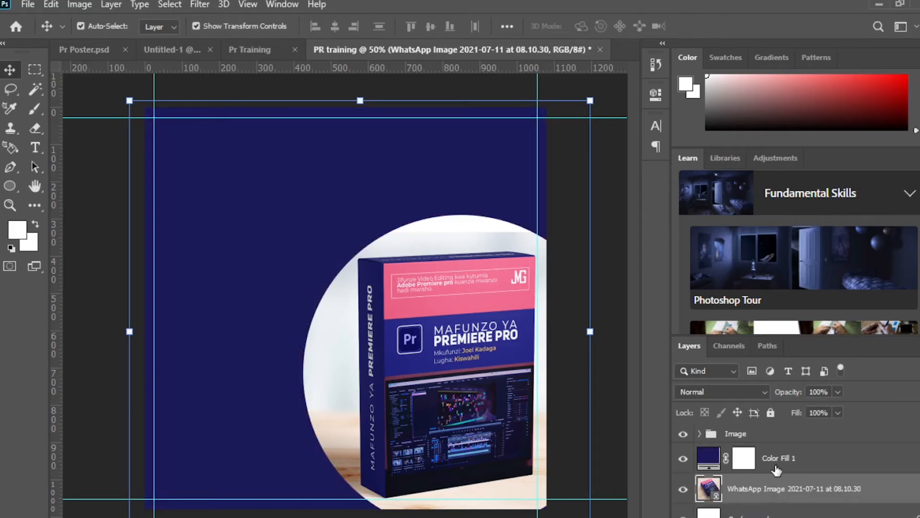
{"action": "left_click", "coordinate": [798, 459]}
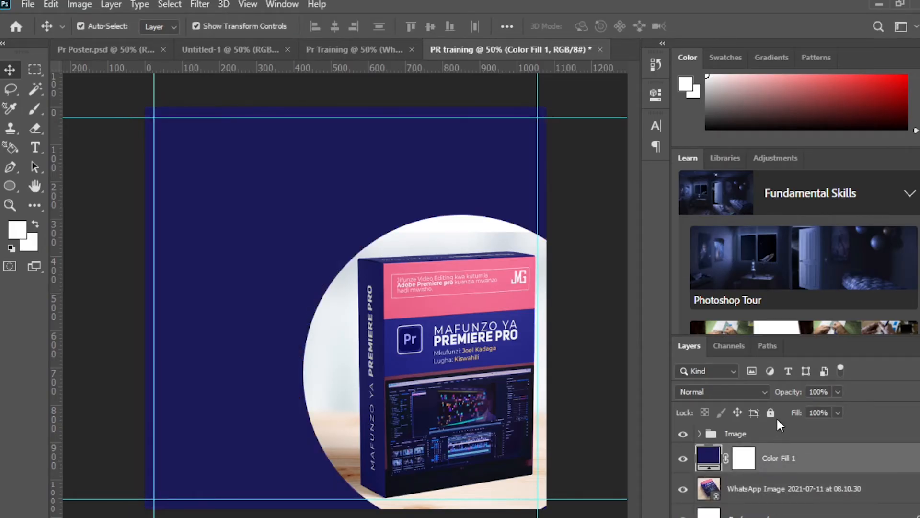
{"action": "left_click", "coordinate": [738, 390]}
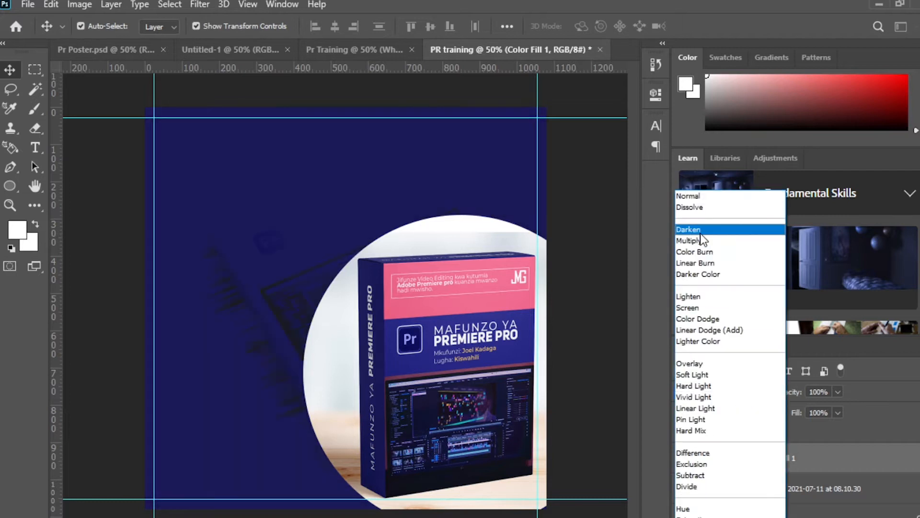
{"action": "left_click", "coordinate": [695, 244]}
{"action": "left_click", "coordinate": [578, 188]}
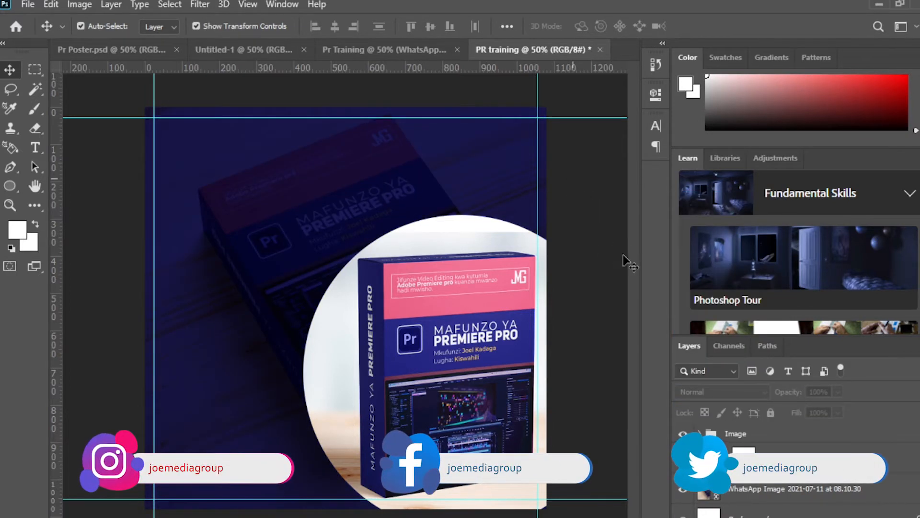
Add the two-line title "MAFUNZO YA / PREMIERE PRO" in white text near the upper-left corner of the poster
{"action": "left_click", "coordinate": [35, 147]}
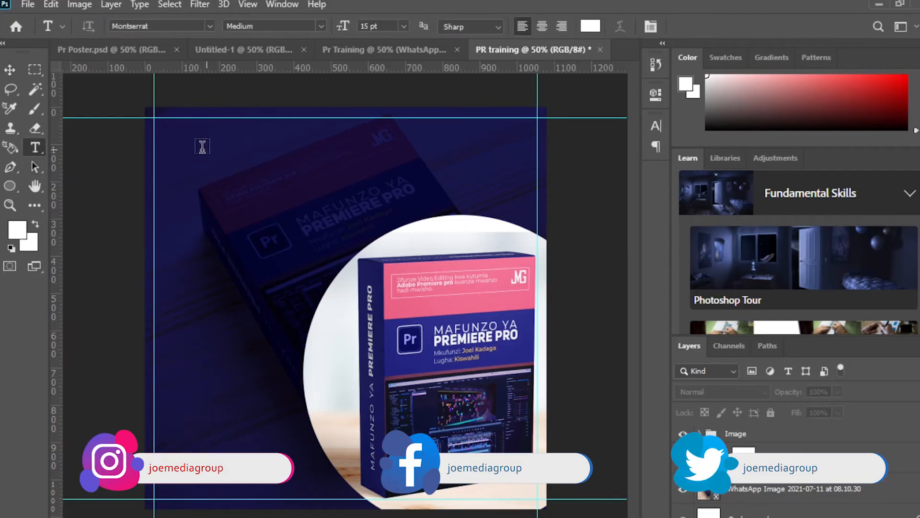
{"action": "left_click", "coordinate": [176, 144]}
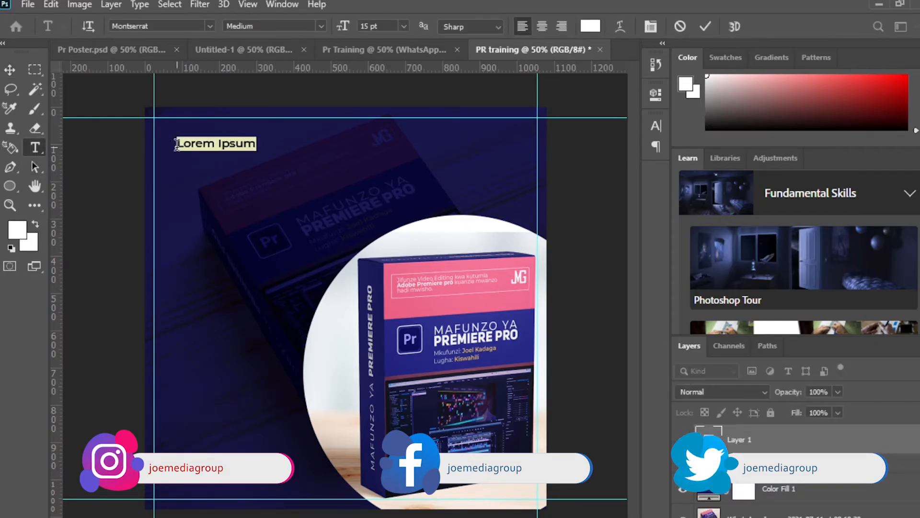
{"action": "type", "text": "MA"}
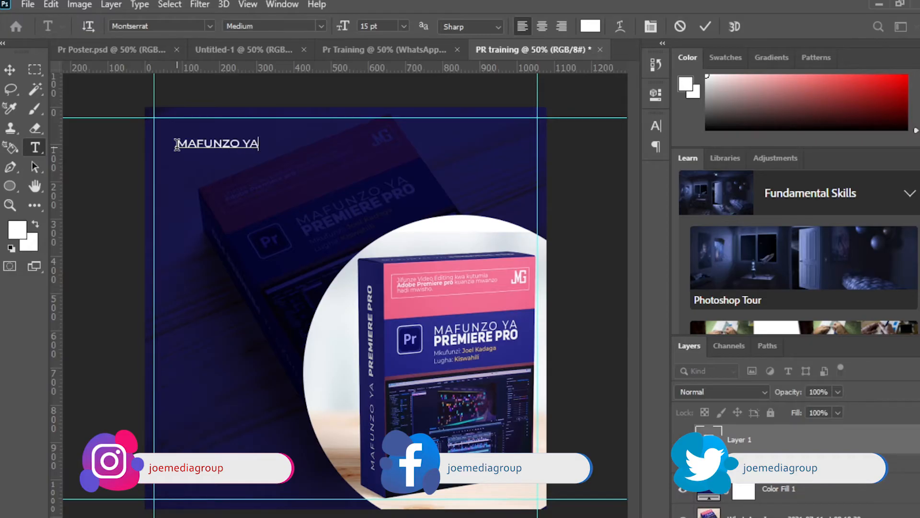
{"action": "type", "text": "FUNZO YA"}
{"action": "key", "text": "Return"}
{"action": "type", "text": "PRE"}
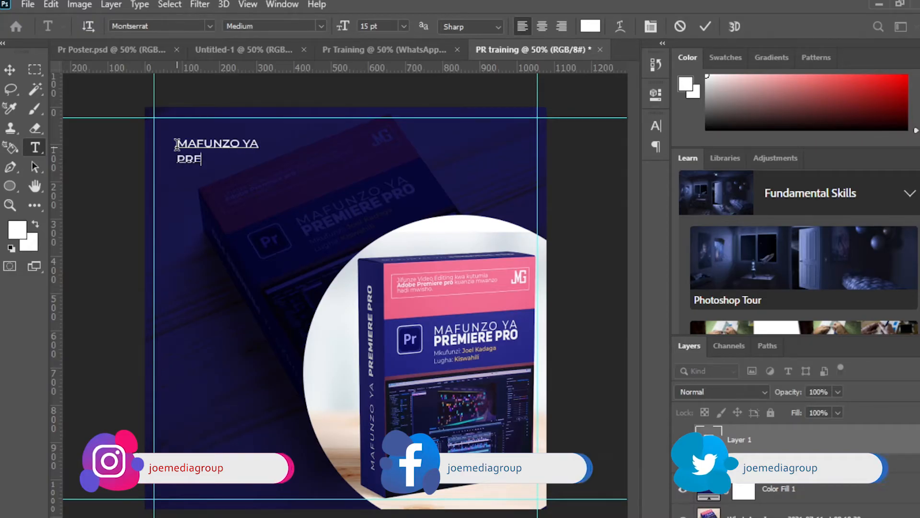
{"action": "type", "text": "MIERE PRO"}
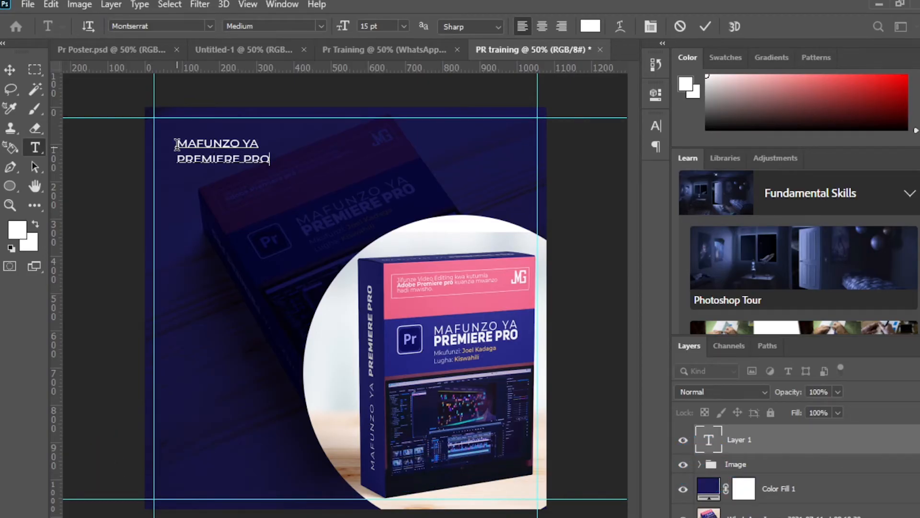
Change the font of the whole title to Uni Sans Heavy CAPS
{"action": "key", "text": "ctrl+a"}
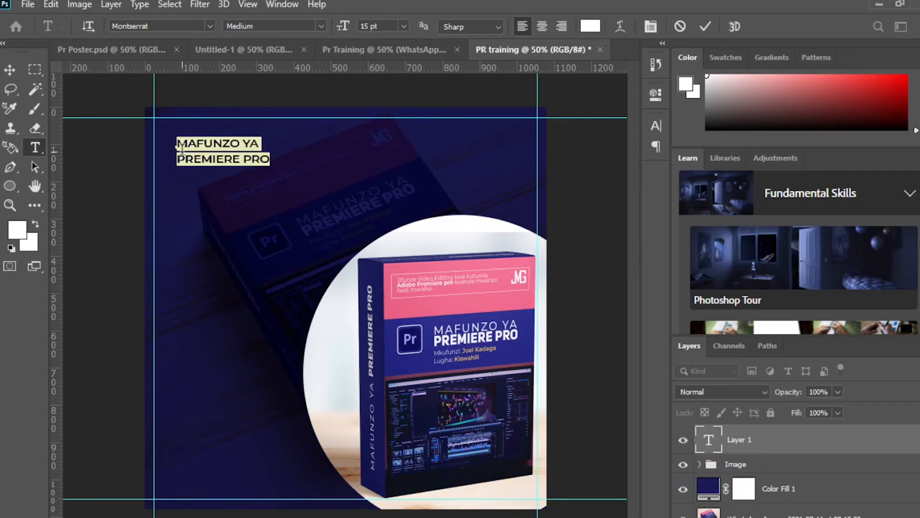
{"action": "left_click", "coordinate": [168, 30]}
{"action": "type", "text": "U"}
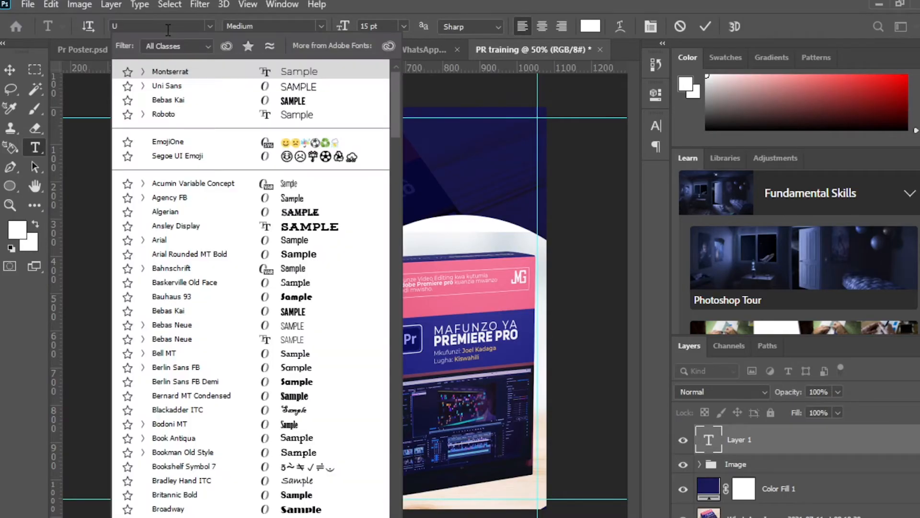
{"action": "type", "text": "NS"}
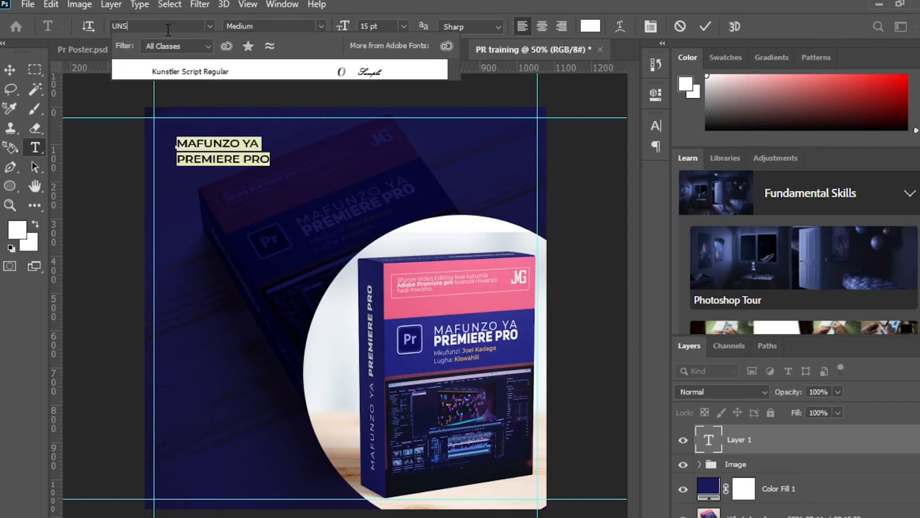
{"action": "key", "text": "BackSpace"}
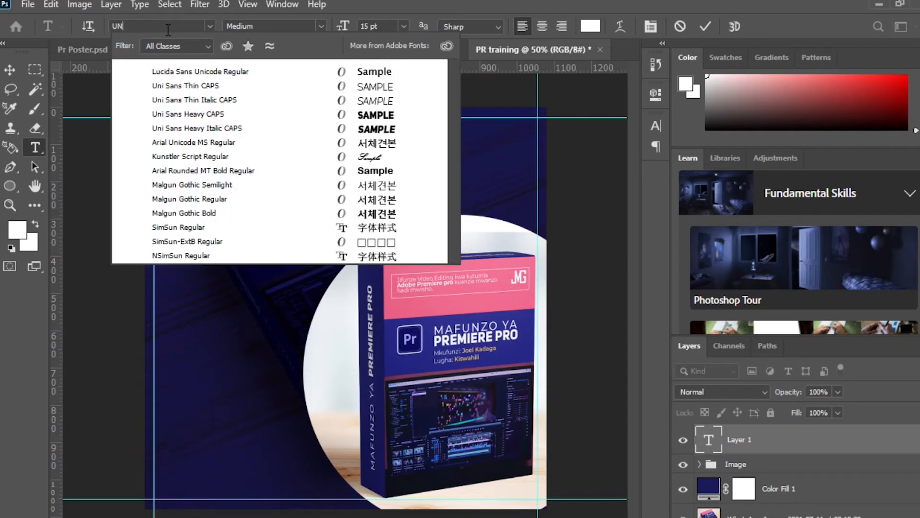
{"action": "left_click", "coordinate": [220, 113]}
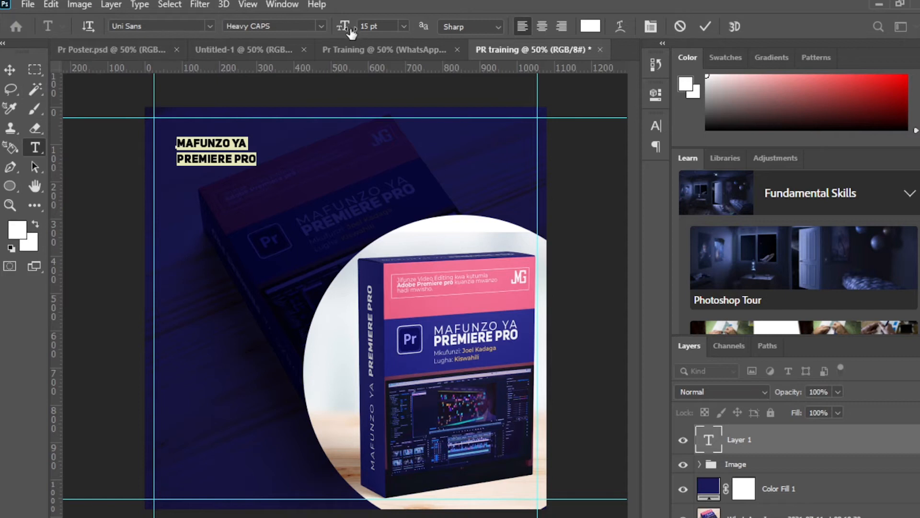
Enlarge the title to 49 pt and move it against the left and top guides of the canvas
{"action": "left_click_drag", "start_coordinate": [352, 32], "coordinate": [370, 32]}
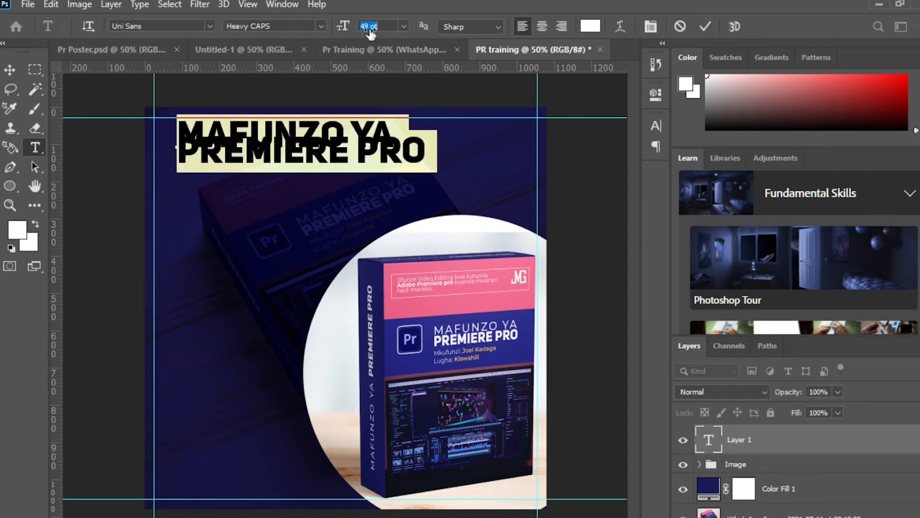
{"action": "left_click", "coordinate": [10, 70]}
{"action": "left_click_drag", "start_coordinate": [308, 143], "coordinate": [288, 149]}
Increase the line spacing of the two-line title to 36.96 pt so its lines no longer overlap
{"action": "double_click", "coordinate": [288, 150]}
{"action": "left_click", "coordinate": [282, 5]}
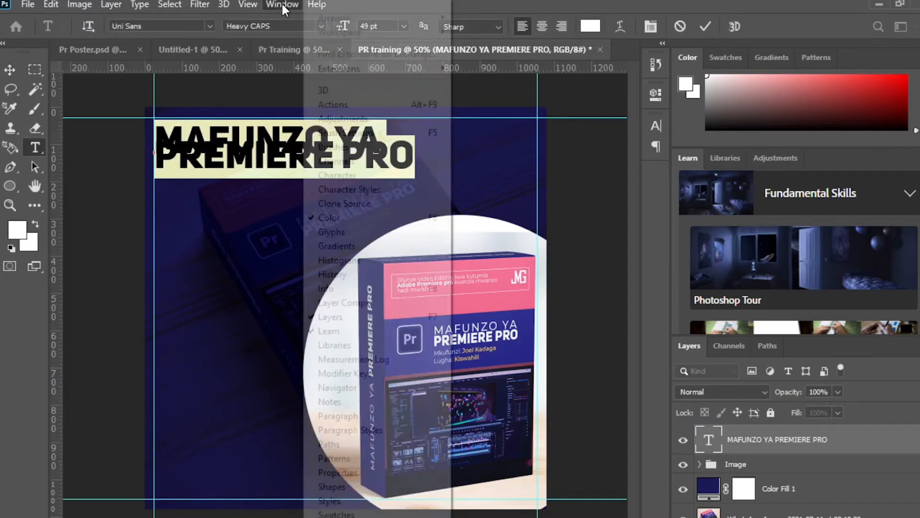
{"action": "left_click", "coordinate": [342, 175]}
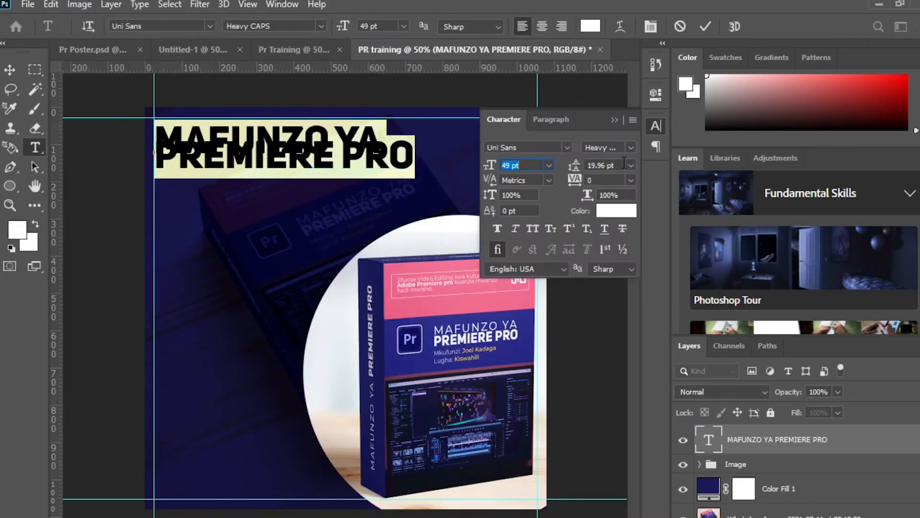
{"action": "mouse_move", "coordinate": [576, 168]}
{"action": "left_mouse_down"}
{"action": "mouse_move", "coordinate": [583, 160]}
{"action": "mouse_move", "coordinate": [571, 171]}
{"action": "left_mouse_up"}
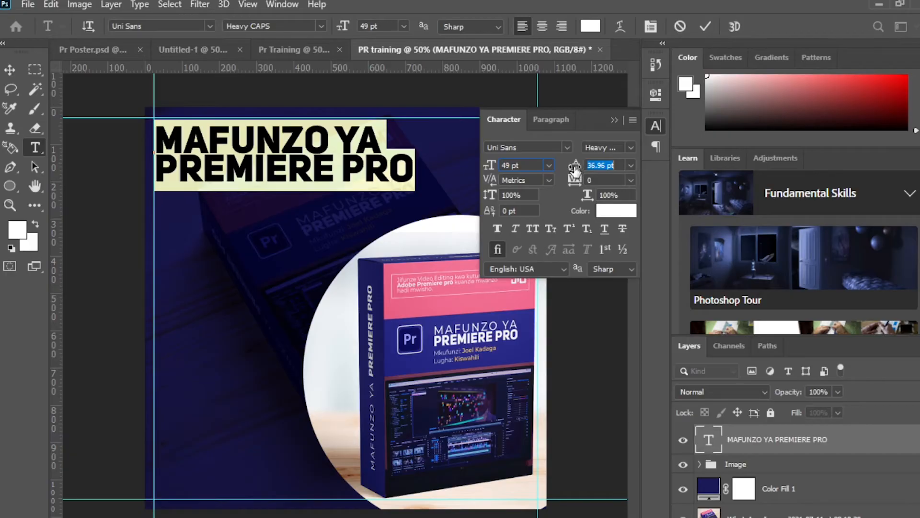
{"action": "left_click", "coordinate": [706, 25]}
{"action": "key", "text": "v"}
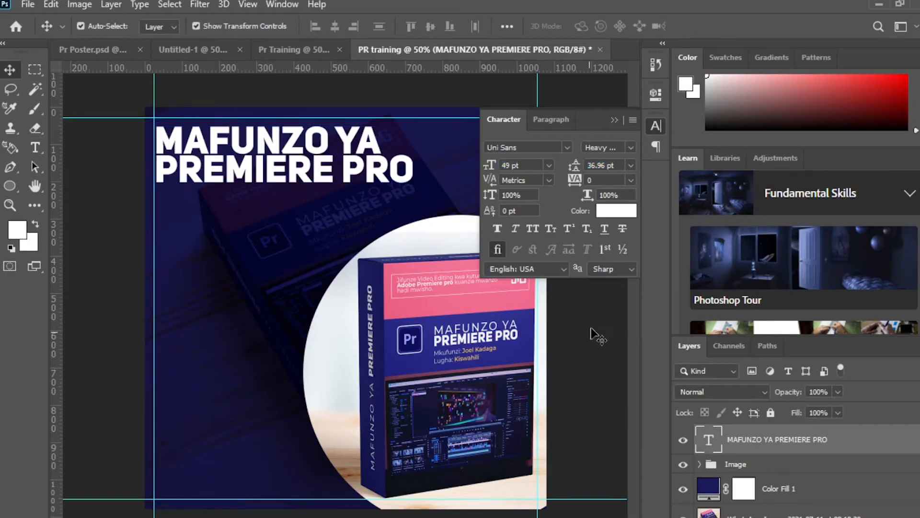
Shift the title slightly right of the left guide and nudge it up a few pixels
{"action": "left_click", "coordinate": [591, 335]}
{"action": "left_click_drag", "start_coordinate": [250, 151], "coordinate": [252, 150]}
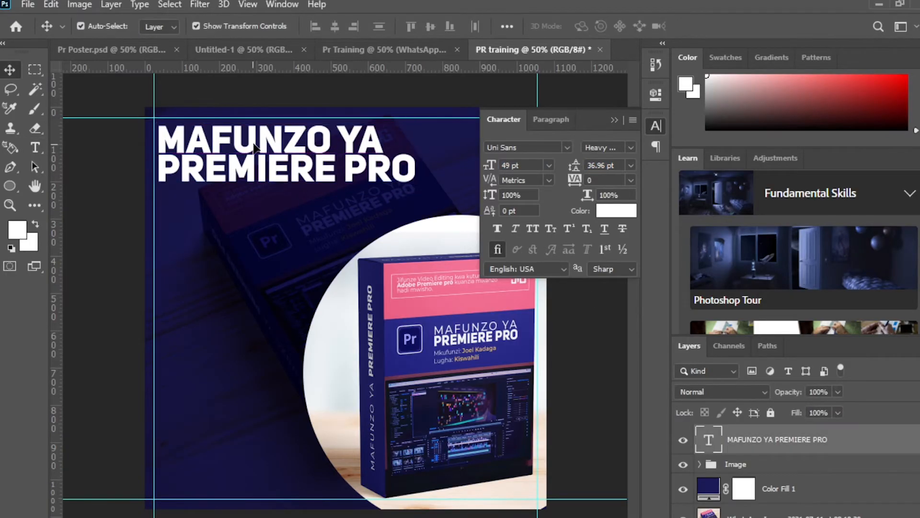
{"action": "left_click", "coordinate": [590, 329]}
{"action": "left_click", "coordinate": [167, 141]}
{"action": "key", "text": "Up"}
{"action": "key", "text": "Up"}
{"action": "key", "text": "Up"}
{"action": "key", "text": "Up"}
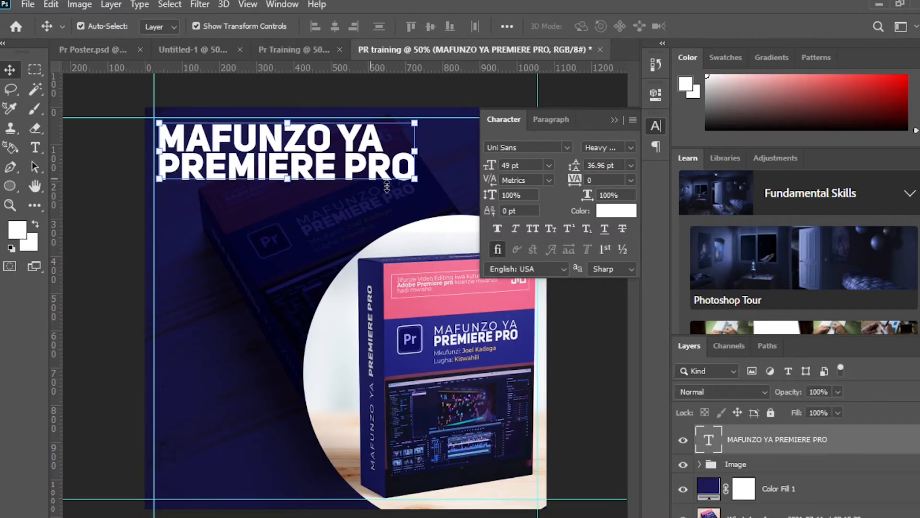
{"action": "left_click", "coordinate": [551, 316]}
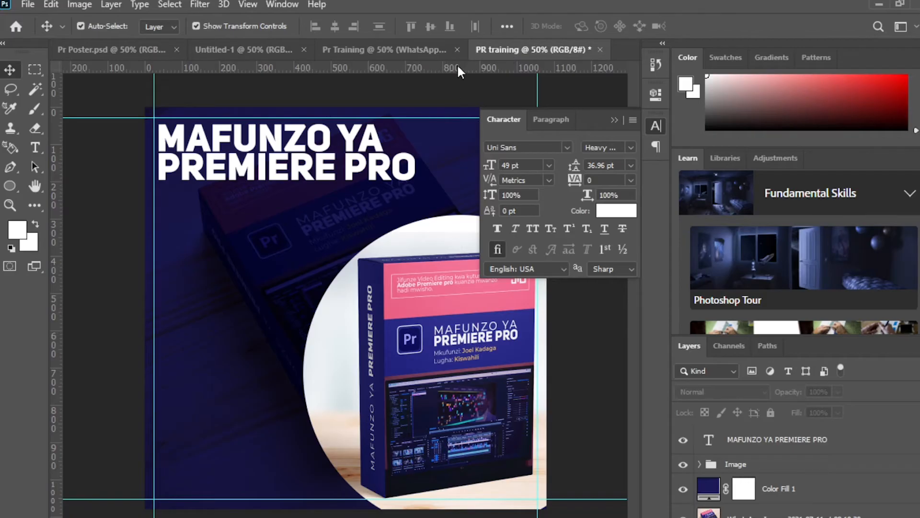
Copy the description paragraph below the title in Pr Poster.psd and paste it as a new text layer in the PR training poster
{"action": "left_click", "coordinate": [108, 46]}
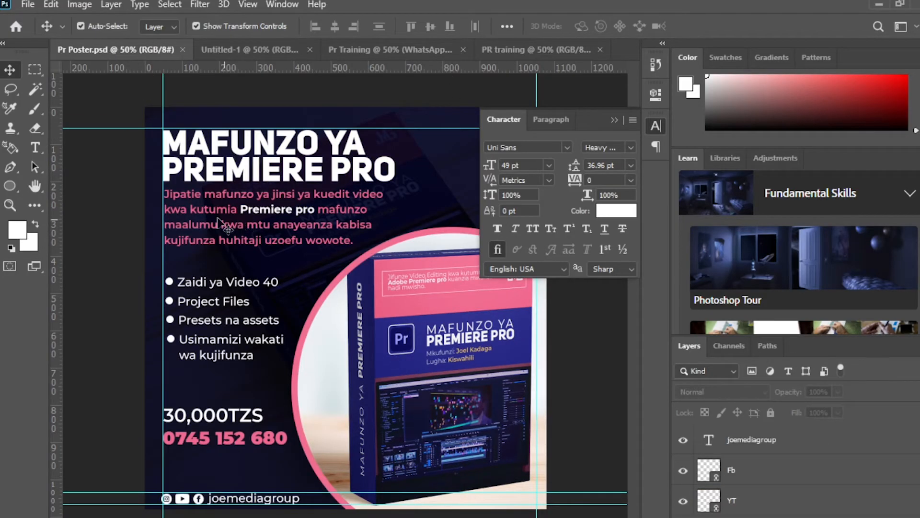
{"action": "double_click", "coordinate": [218, 193]}
{"action": "key", "text": "ctrl+c"}
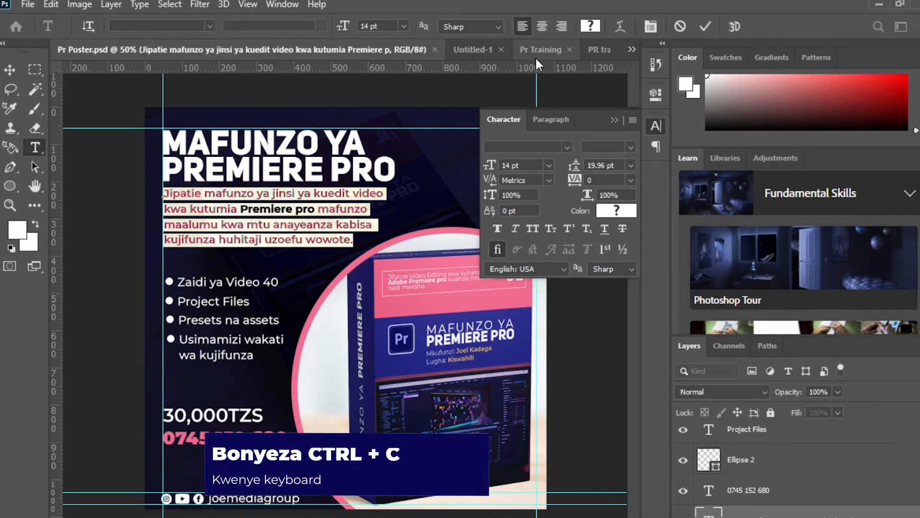
{"action": "left_click", "coordinate": [592, 49]}
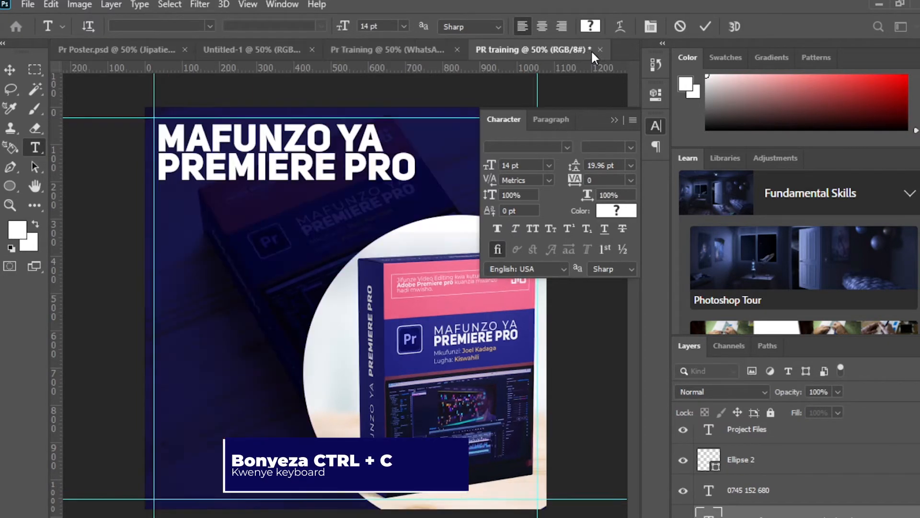
{"action": "key", "text": "v"}
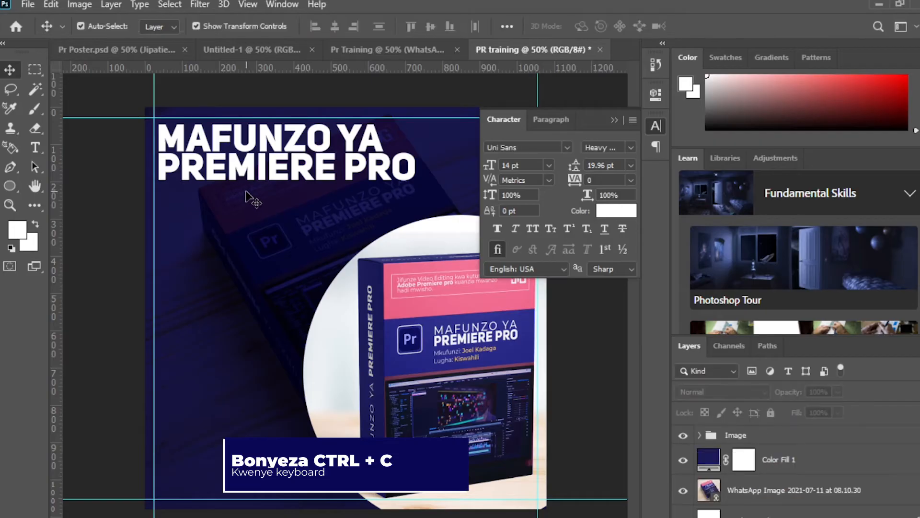
{"action": "left_click", "coordinate": [35, 148]}
{"action": "left_click", "coordinate": [175, 209]}
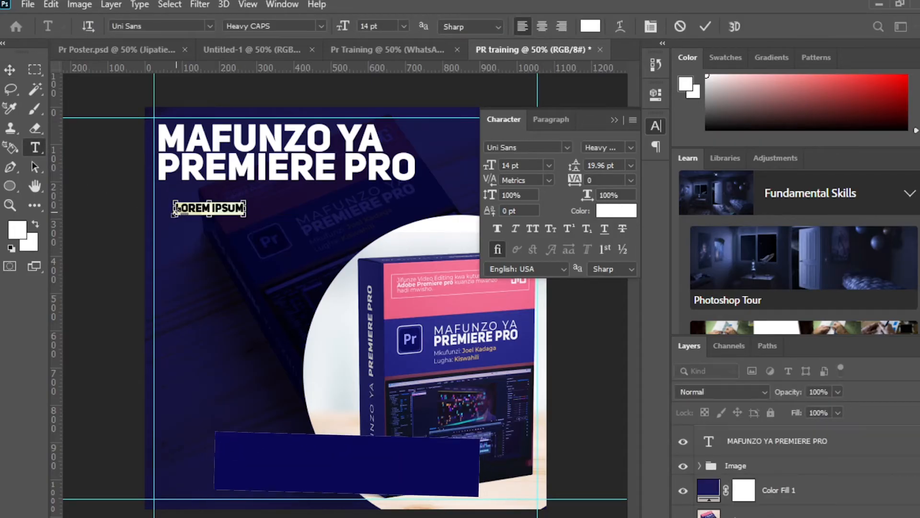
{"action": "key", "text": "ctrl+v"}
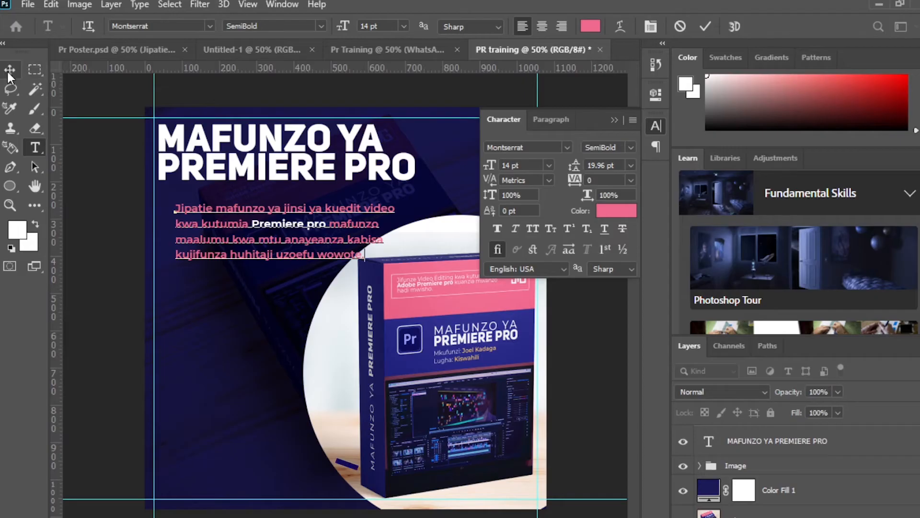
Move the pasted description directly beneath the title, aligned with its left edge, and nudge the title slightly down
{"action": "left_click", "coordinate": [10, 70]}
{"action": "left_click_drag", "start_coordinate": [322, 233], "coordinate": [304, 212]}
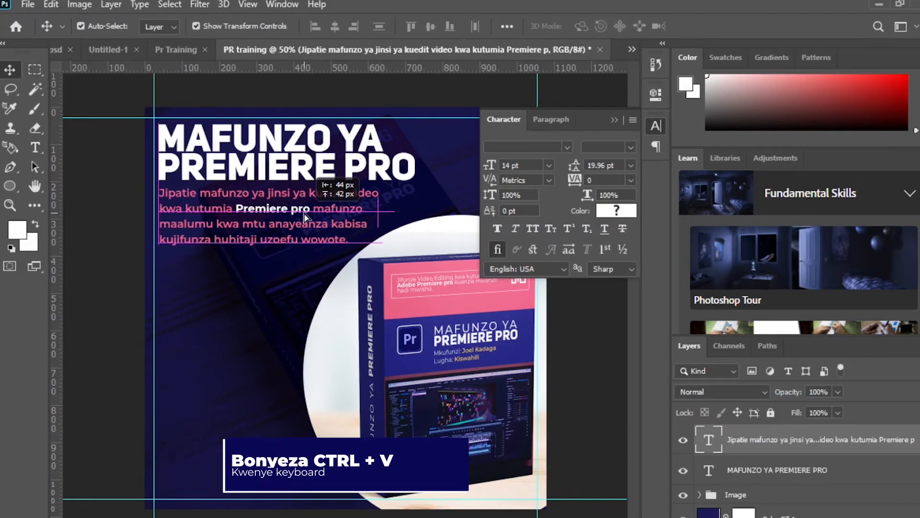
{"action": "left_click", "coordinate": [601, 350]}
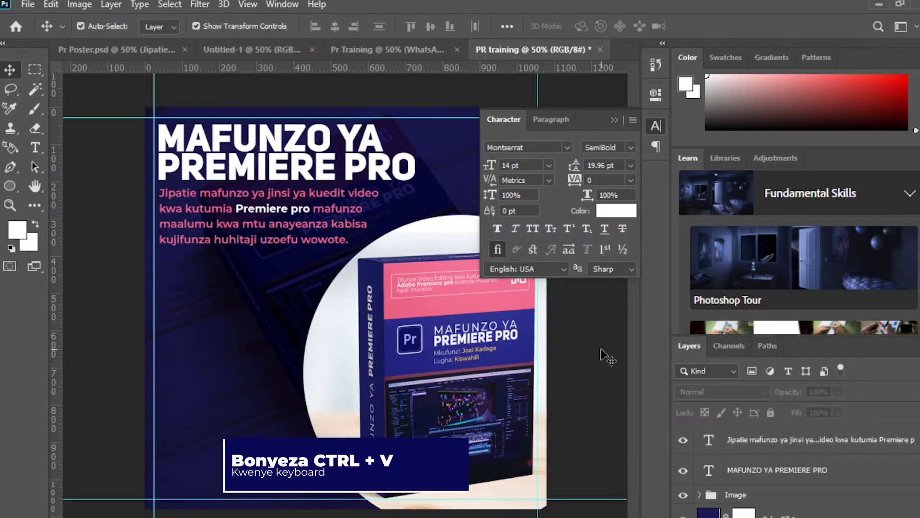
{"action": "left_click", "coordinate": [292, 163]}
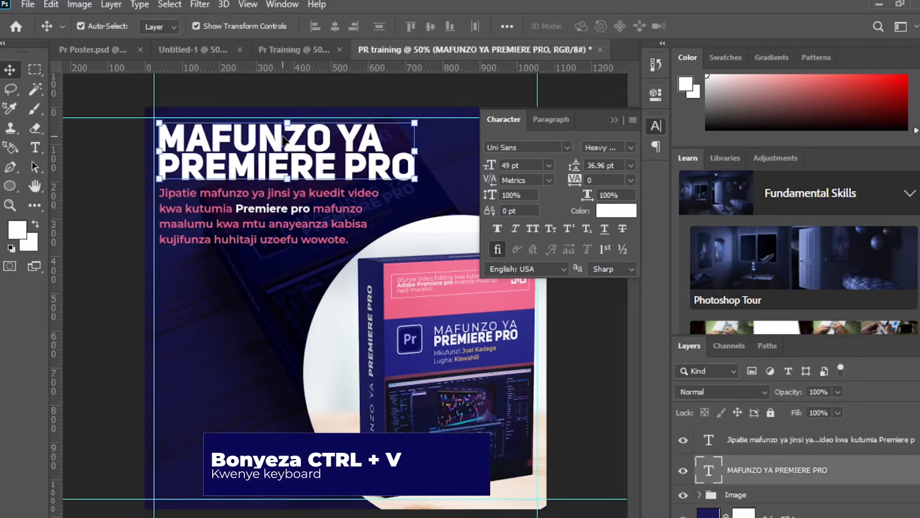
{"action": "left_click", "coordinate": [611, 355]}
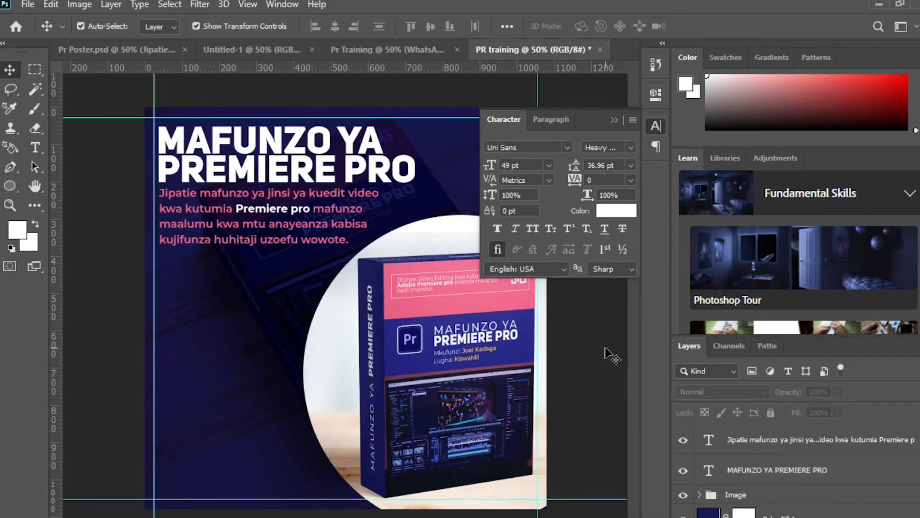
In Pr Poster.psd, select the four bullet dots with their text lines, from "Zaidi ya Video 40" to "Usimamizi wakati wa kujifunza", and copy them
{"action": "left_click", "coordinate": [116, 50]}
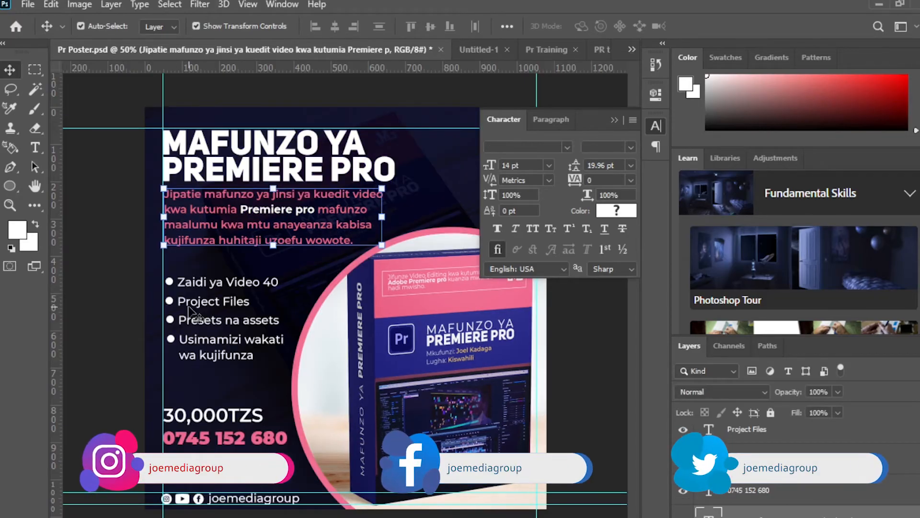
{"action": "left_click", "coordinate": [123, 318]}
{"action": "left_click", "coordinate": [194, 276]}
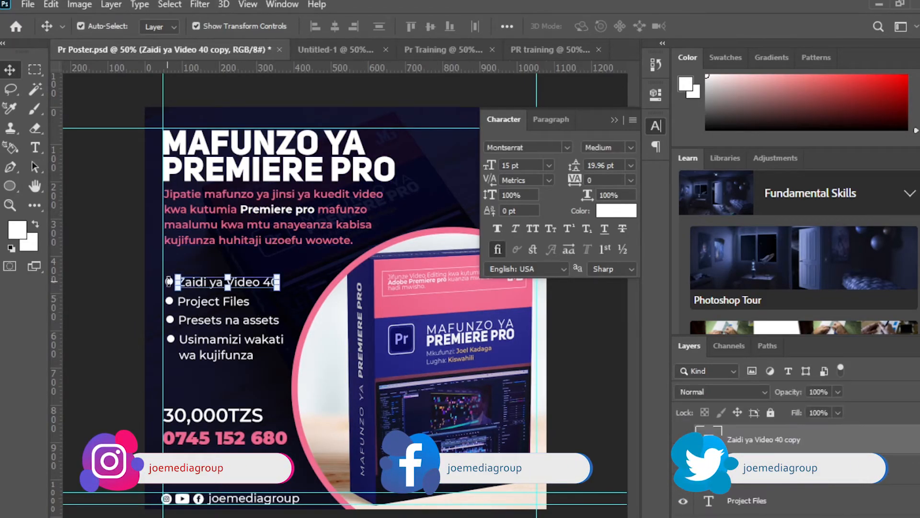
{"action": "key", "text": "ctrl+plus"}
{"action": "scroll", "coordinate": [142, 280], "scroll_direction": "down", "scroll_amount": 3}
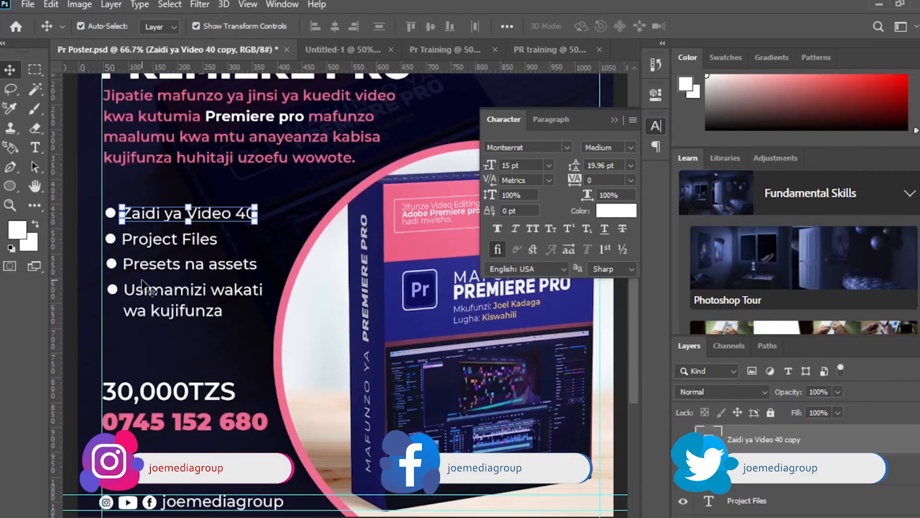
{"action": "left_click", "coordinate": [111, 214]}
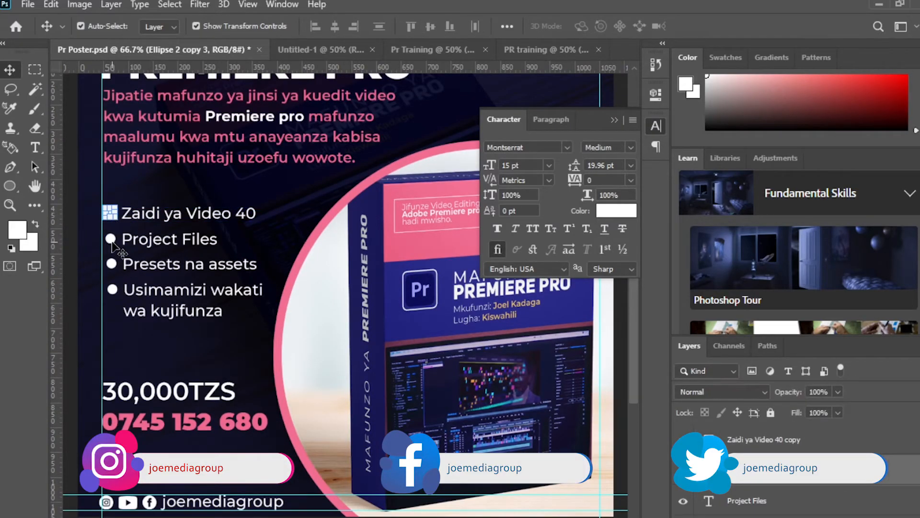
{"action": "left_click", "coordinate": [111, 240], "text": "shift"}
{"action": "left_click", "coordinate": [112, 264], "text": "shift"}
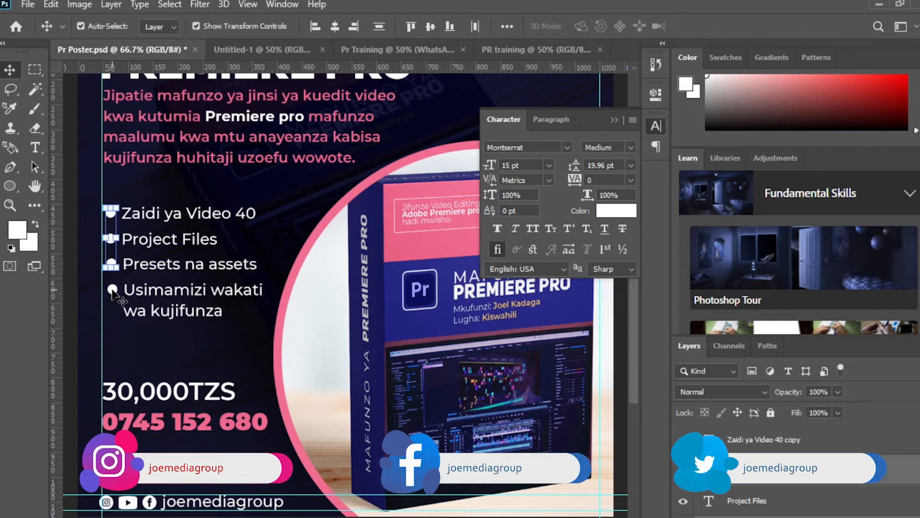
{"action": "left_click", "coordinate": [112, 290], "text": "shift"}
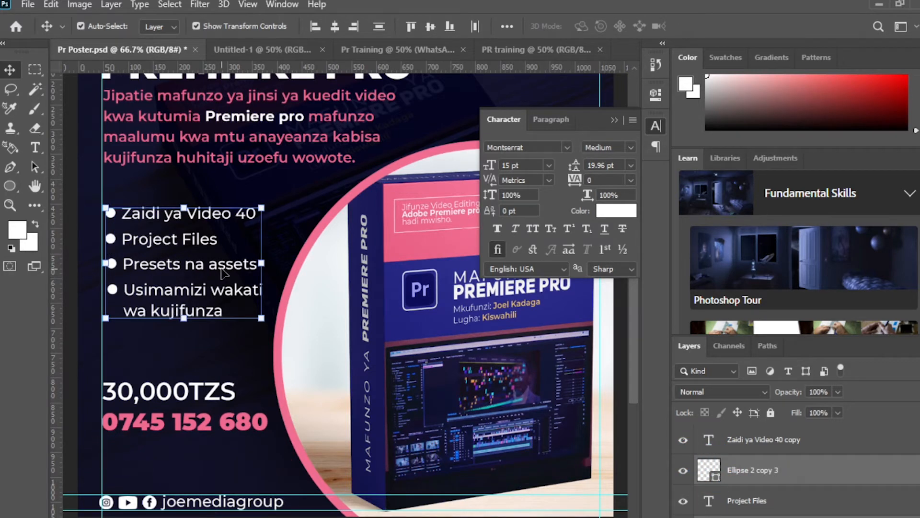
{"action": "left_click", "coordinate": [206, 242], "text": "shift"}
{"action": "left_click", "coordinate": [224, 221], "text": "shift"}
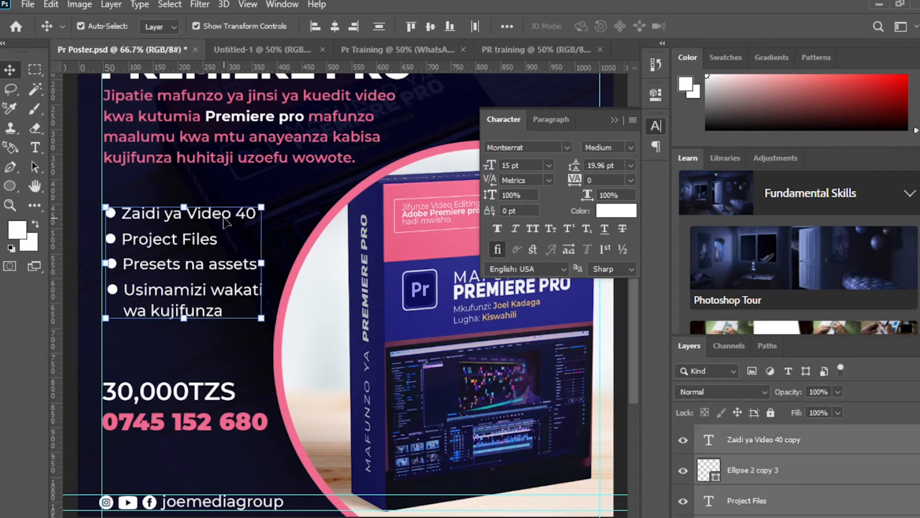
{"action": "key", "text": "ctrl+c"}
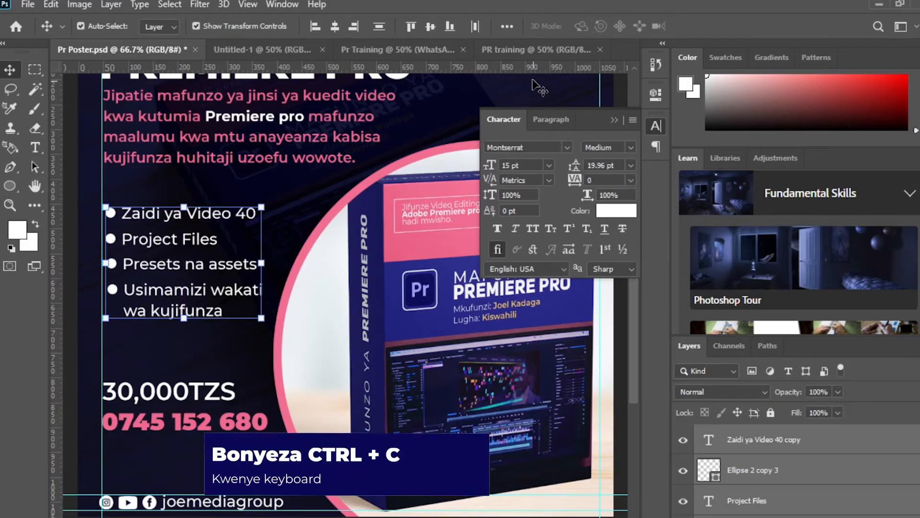
Paste the copied bullet list in place in the PR training poster and deselect it
{"action": "left_click", "coordinate": [533, 53]}
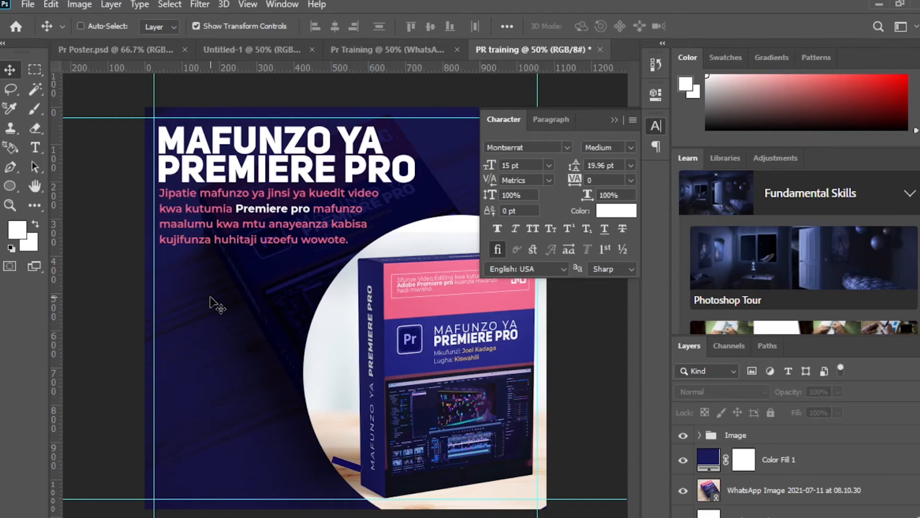
{"action": "key", "text": "ctrl+shift+v"}
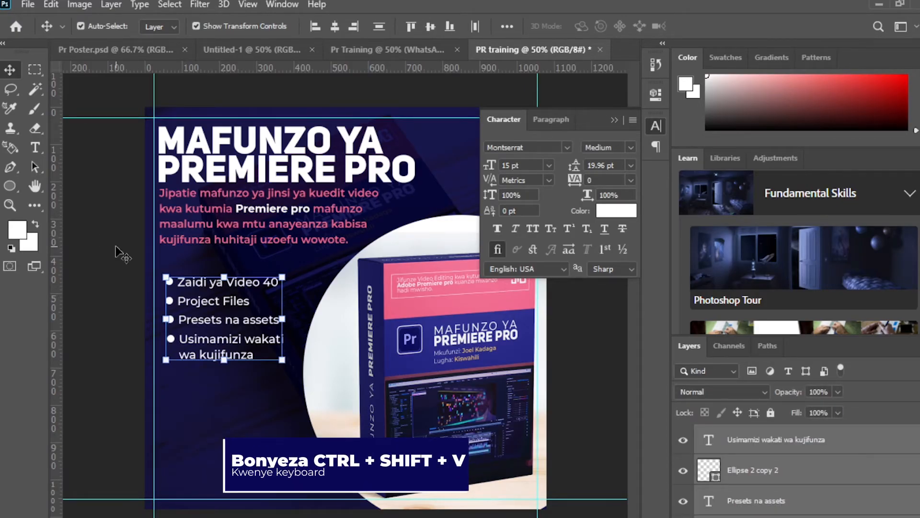
{"action": "left_click", "coordinate": [90, 226]}
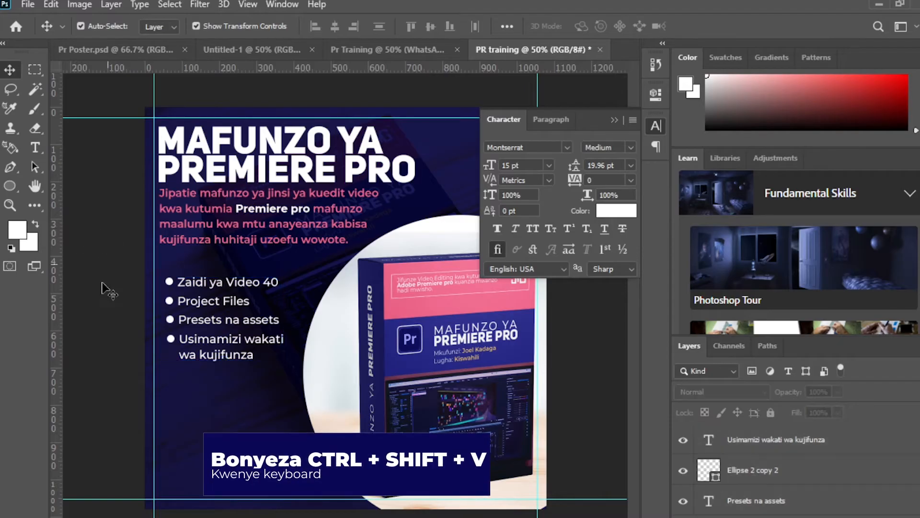
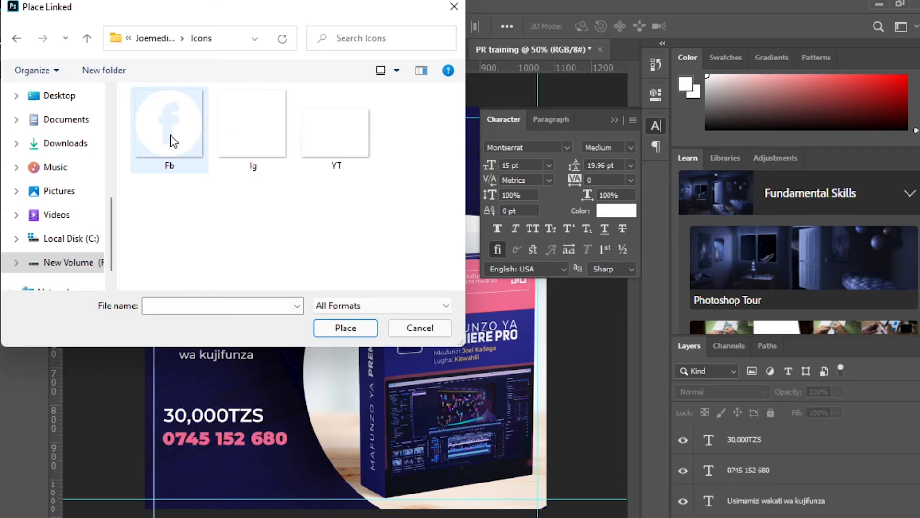
Place the Ig icon as a linked image, scale it to about 7.62%, and position it over the price text
{"action": "left_click", "coordinate": [174, 140]}
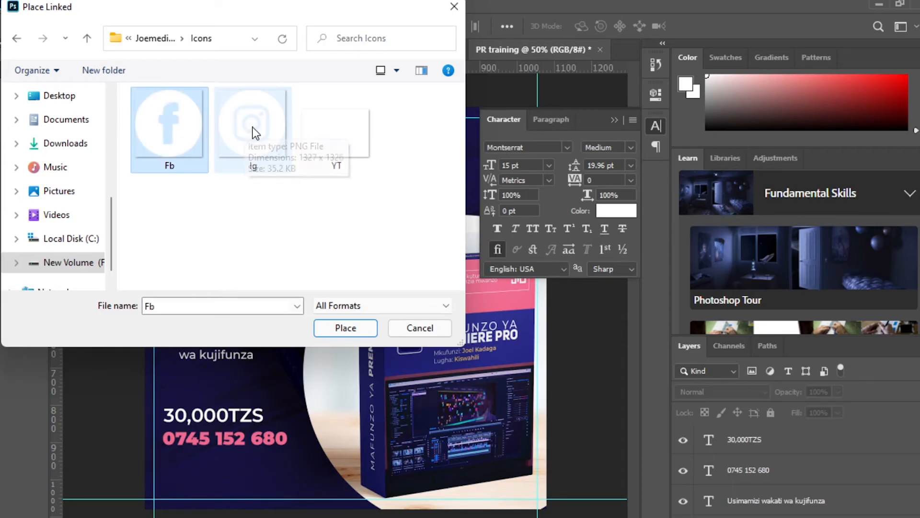
{"action": "left_click", "coordinate": [253, 127]}
{"action": "left_click", "coordinate": [178, 134]}
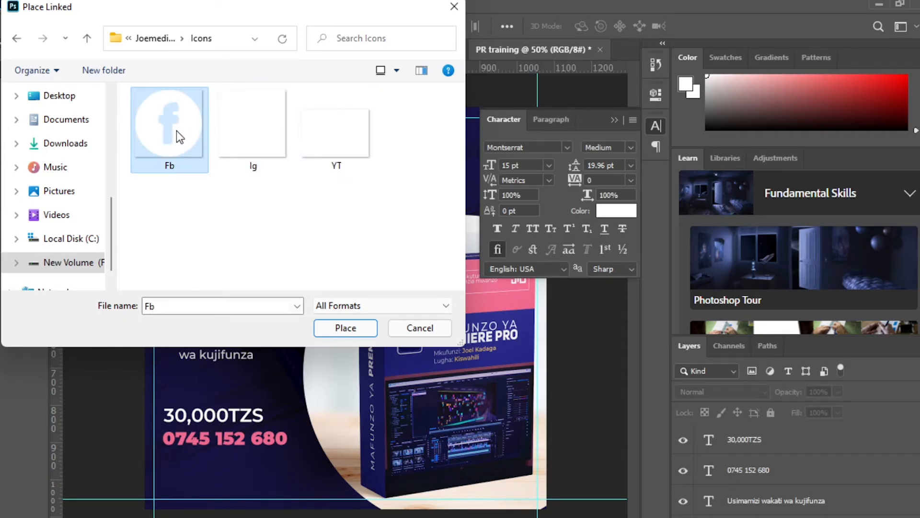
{"action": "left_click", "coordinate": [256, 135]}
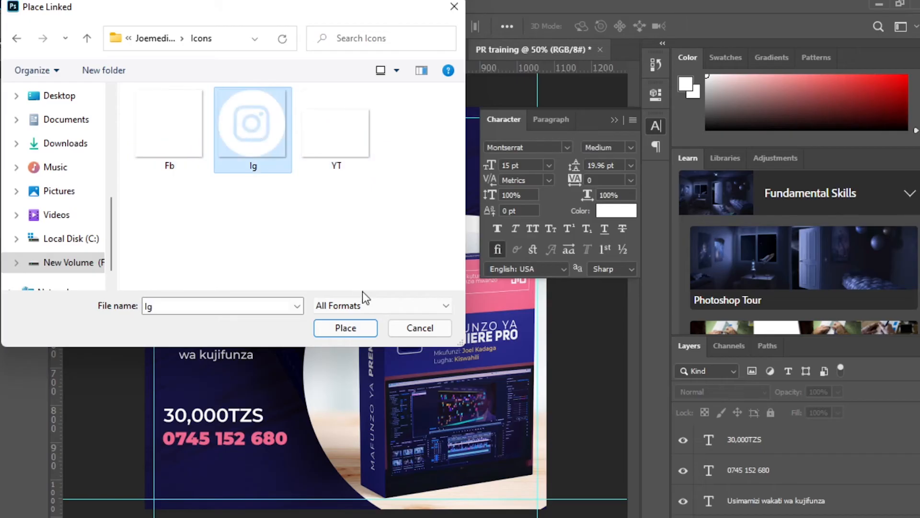
{"action": "left_click", "coordinate": [344, 326]}
{"action": "left_click_drag", "start_coordinate": [469, 187], "coordinate": [240, 409]}
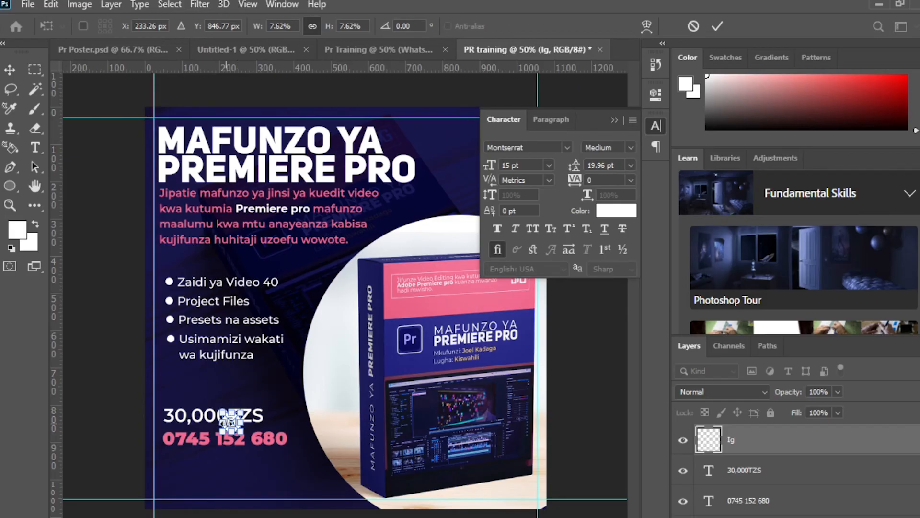
{"action": "left_click", "coordinate": [718, 27]}
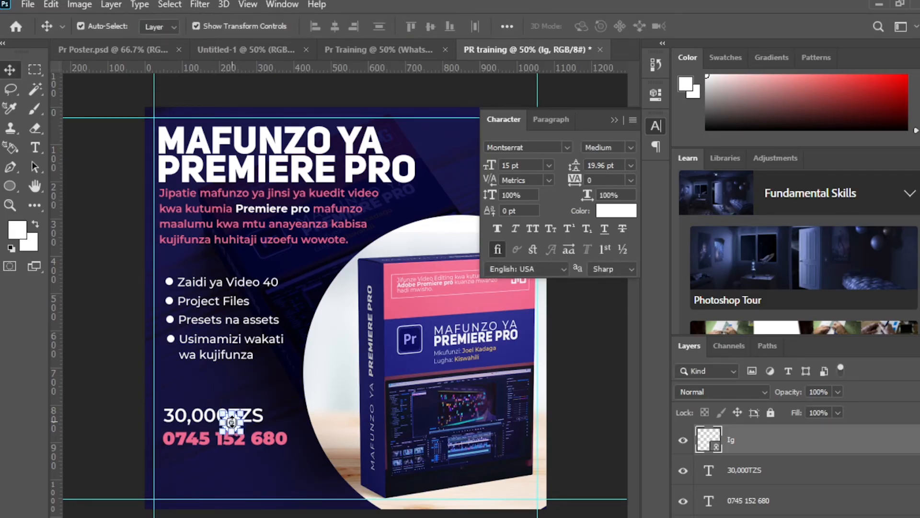
Move the Instagram icon to the poster's lower-left guide corner, scale it to about 5.50%, and deselect it
{"action": "left_click_drag", "start_coordinate": [232, 424], "coordinate": [173, 479]}
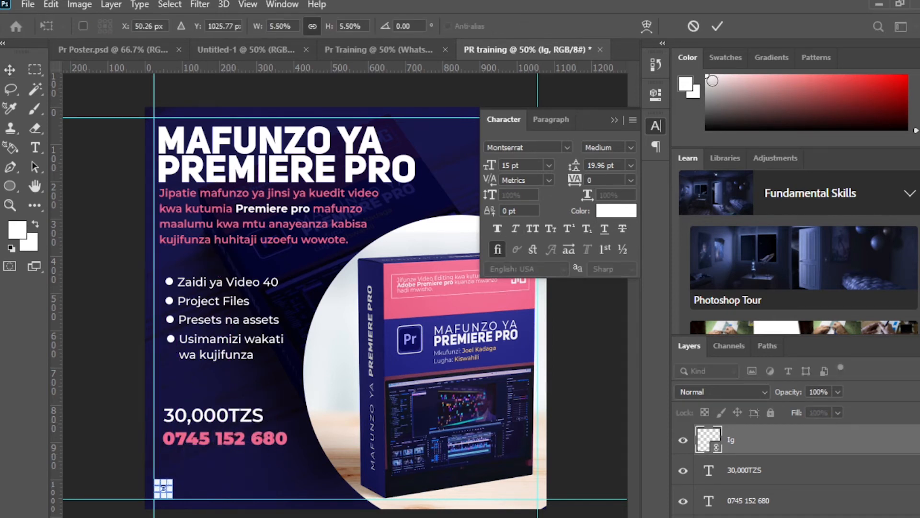
{"action": "left_click", "coordinate": [717, 29]}
{"action": "key", "text": "ctrl+plus"}
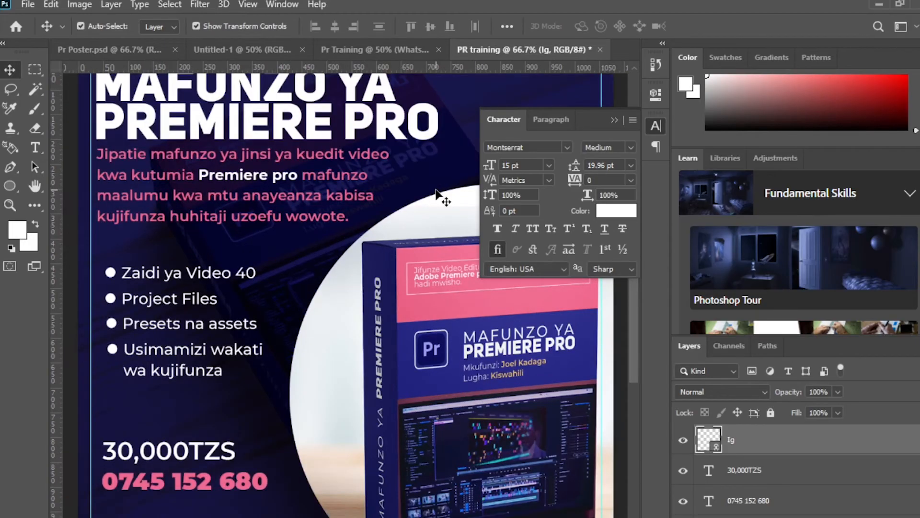
{"action": "scroll", "coordinate": [353, 232], "scroll_direction": "down", "scroll_amount": 3}
{"action": "left_click", "coordinate": [161, 492]}
{"action": "scroll", "coordinate": [144, 460], "scroll_direction": "down", "scroll_amount": 1}
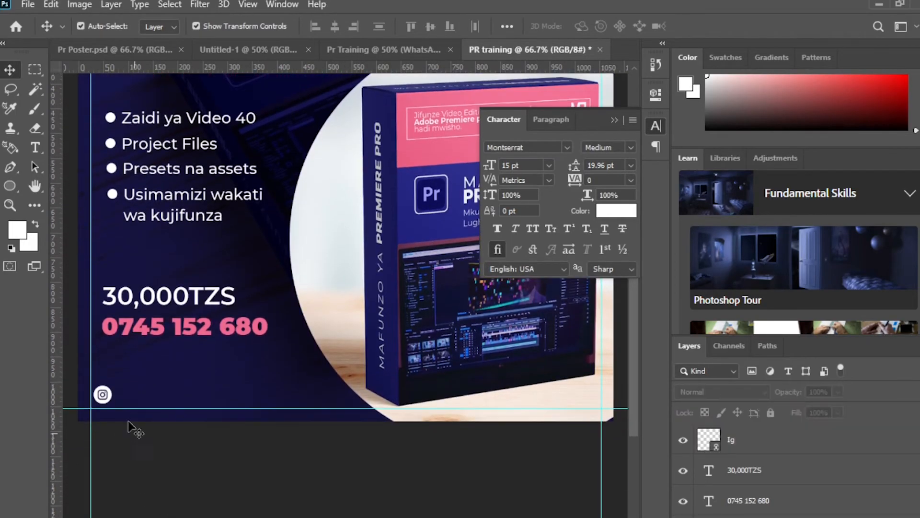
Add a horizontal guide along the Instagram icon's upper edge and nudge the icon down between the two lower guides
{"action": "left_click", "coordinate": [104, 396]}
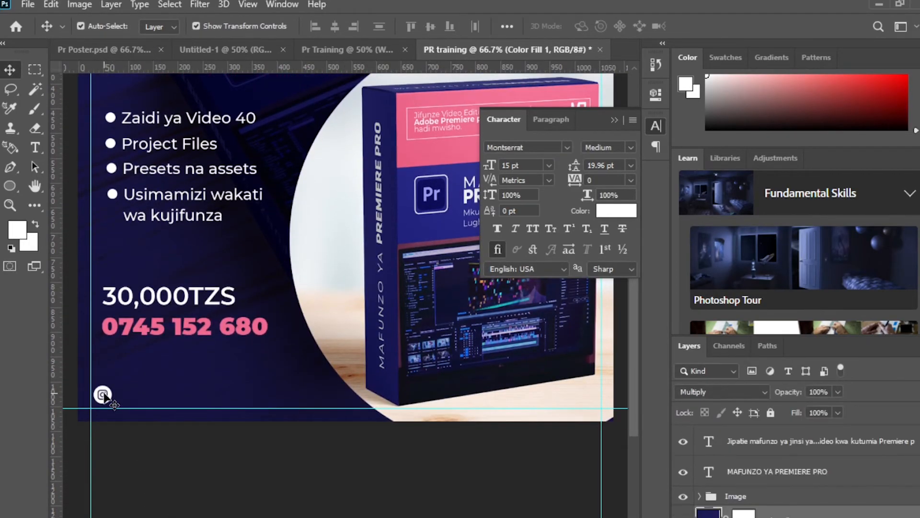
{"action": "left_click", "coordinate": [103, 394]}
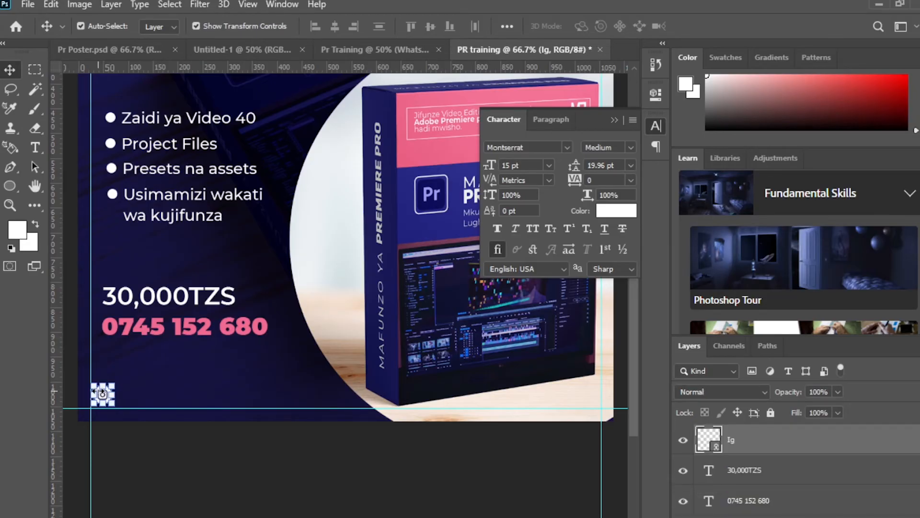
{"action": "left_click", "coordinate": [156, 479]}
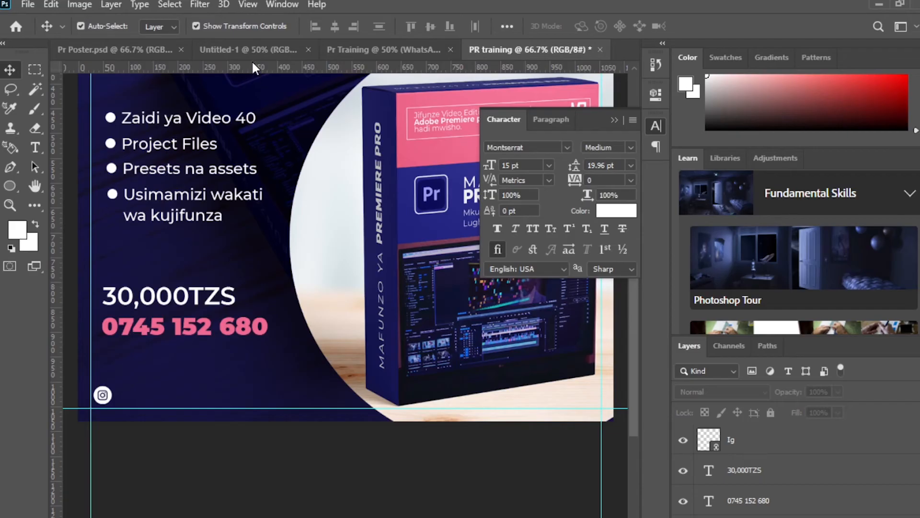
{"action": "left_click_drag", "start_coordinate": [254, 67], "coordinate": [206, 386]}
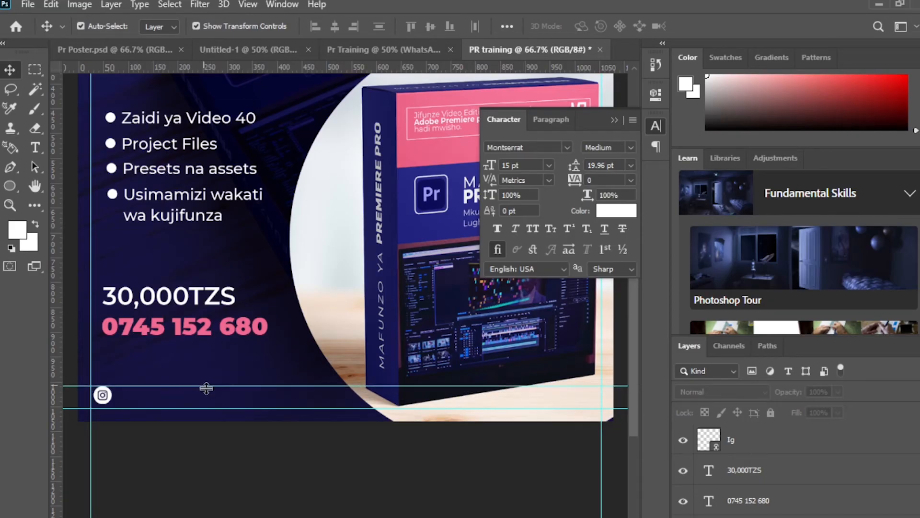
{"action": "left_click", "coordinate": [102, 397]}
{"action": "left_click", "coordinate": [102, 397]}
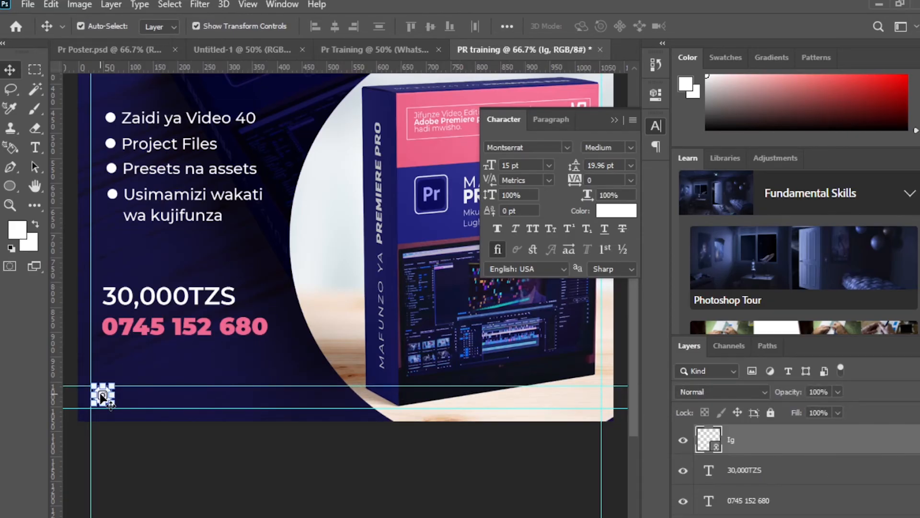
{"action": "left_click", "coordinate": [185, 469]}
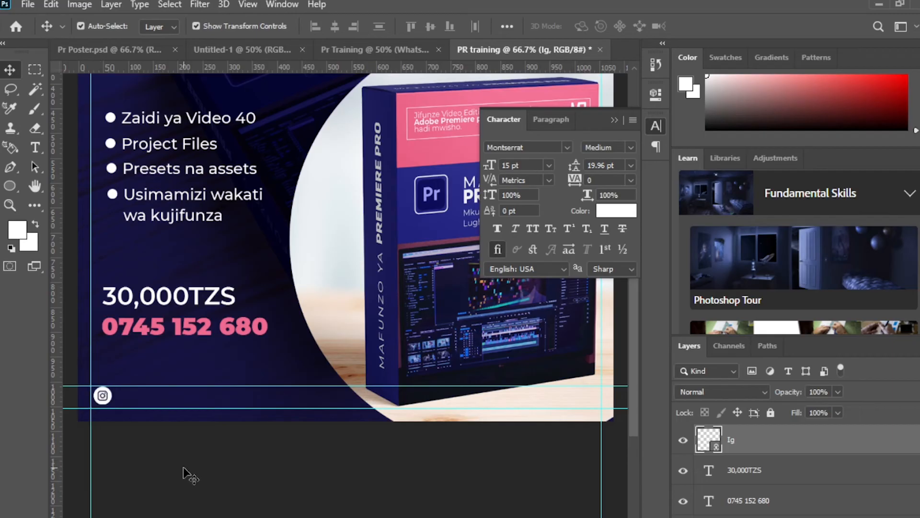
{"action": "left_click", "coordinate": [105, 397]}
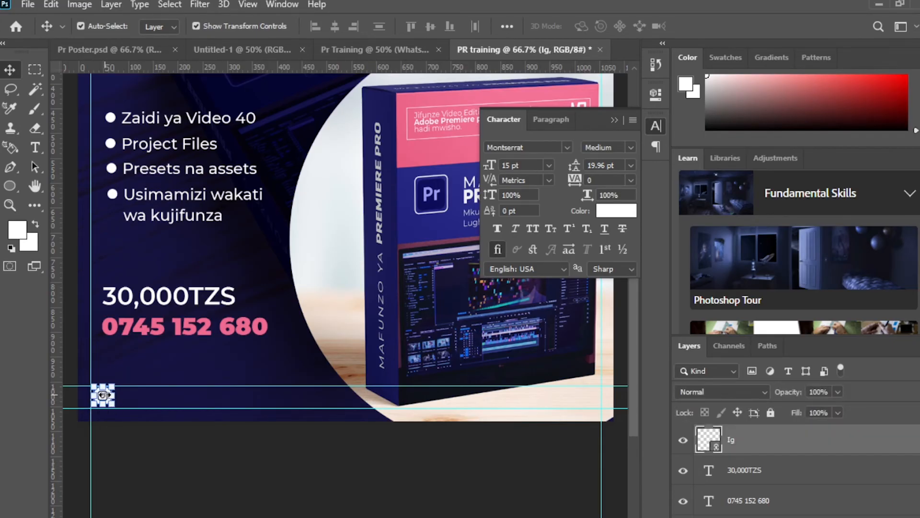
{"action": "left_click", "coordinate": [192, 486]}
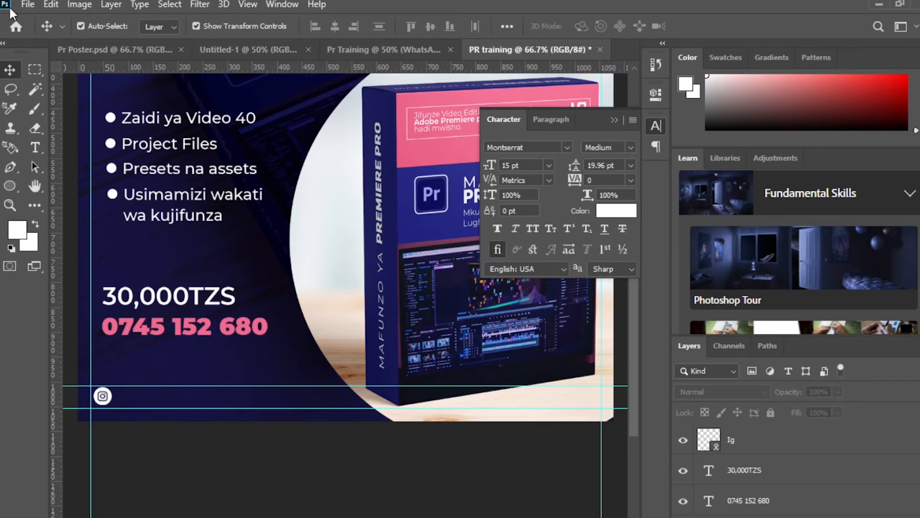
Place the Fb icon as a linked image, scale it to about 8.86%, and position it just below the phone number
{"action": "left_click", "coordinate": [27, 6]}
{"action": "left_click", "coordinate": [53, 311]}
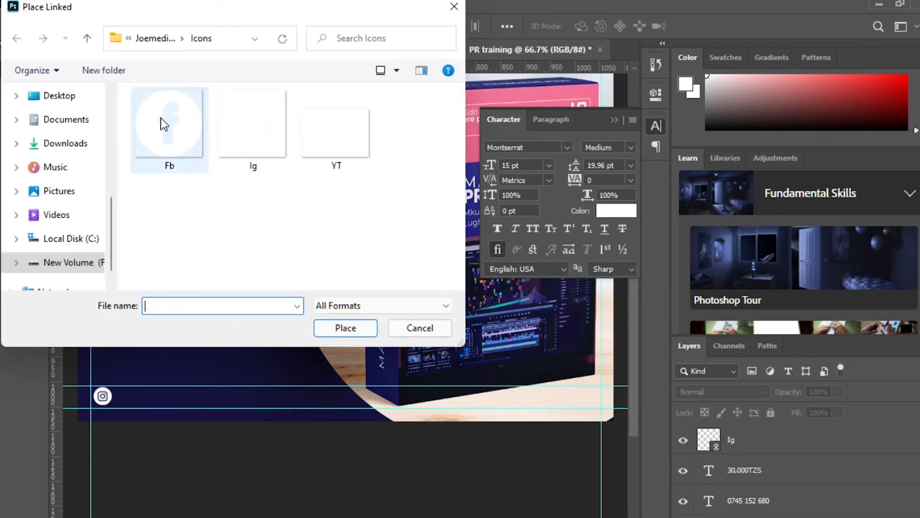
{"action": "left_click", "coordinate": [160, 119]}
{"action": "left_click", "coordinate": [346, 328]}
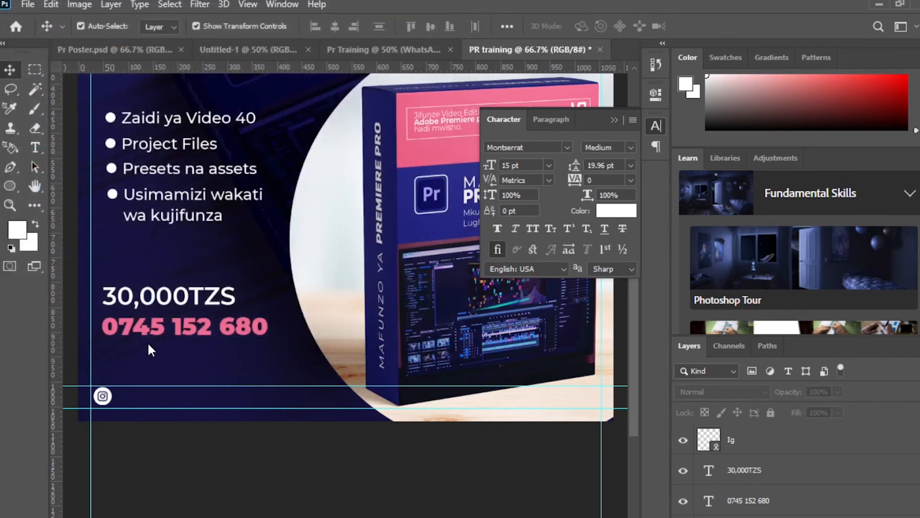
{"action": "left_click_drag", "start_coordinate": [479, 117], "coordinate": [270, 323]}
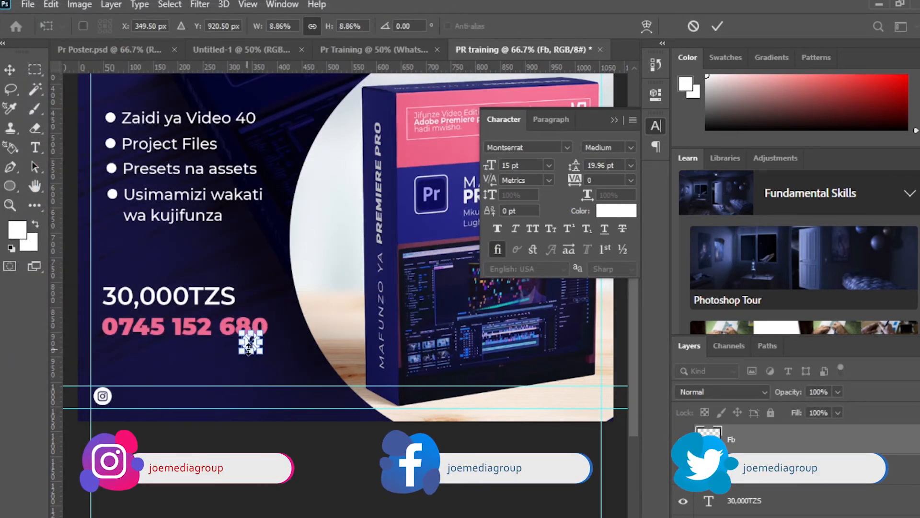
{"action": "key", "text": "Return"}
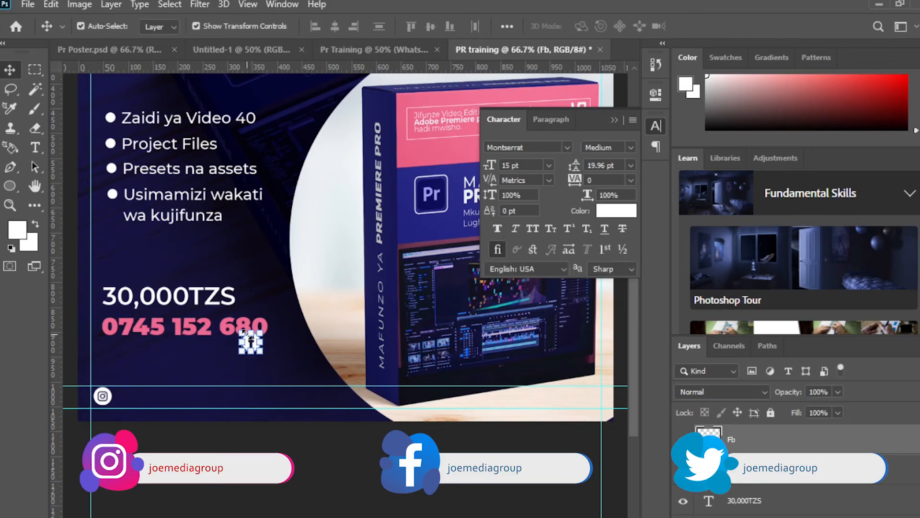
Move the Facebook icon down between the two lower guides and left until it sits beside the Instagram icon, and deselect it
{"action": "key", "text": "Down"}
{"action": "key", "text": "Down"}
{"action": "key", "text": "Down"}
{"action": "key", "text": "Down"}
{"action": "key", "text": "Down"}
{"action": "key", "text": "Down"}
{"action": "key", "text": "Down"}
{"action": "key", "text": "Down"}
{"action": "key", "text": "Down"}
{"action": "key", "text": "Down"}
{"action": "key", "text": "Down"}
{"action": "key", "text": "Down"}
{"action": "key", "text": "Down"}
{"action": "key", "text": "Down"}
{"action": "key", "text": "Down"}
{"action": "key", "text": "Down"}
{"action": "key", "text": "Down"}
{"action": "key", "text": "Down"}
{"action": "key", "text": "Down"}
{"action": "key", "text": "Down"}
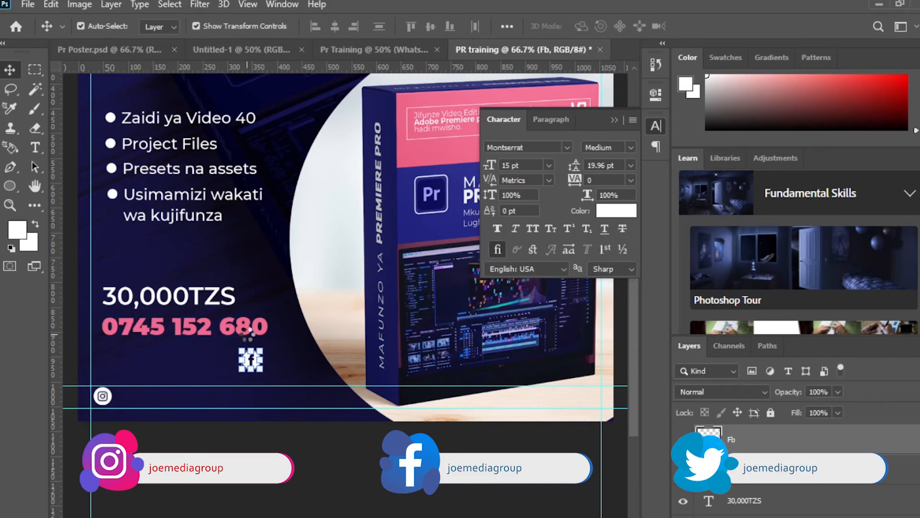
{"action": "key", "text": "Down"}
{"action": "key", "text": "Down"}
{"action": "key", "text": "Down"}
{"action": "key", "text": "Down"}
{"action": "key", "text": "Down"}
{"action": "key", "text": "Down"}
{"action": "key", "text": "Down"}
{"action": "key", "text": "Down"}
{"action": "key", "text": "Down"}
{"action": "key", "text": "Down"}
{"action": "key", "text": "Down"}
{"action": "key", "text": "Down"}
{"action": "key", "text": "Down"}
{"action": "key", "text": "Down"}
{"action": "key", "text": "Down"}
{"action": "key", "text": "Down"}
{"action": "key", "text": "Down"}
{"action": "key", "text": "Down"}
{"action": "key", "text": "Down"}
{"action": "key", "text": "Down"}
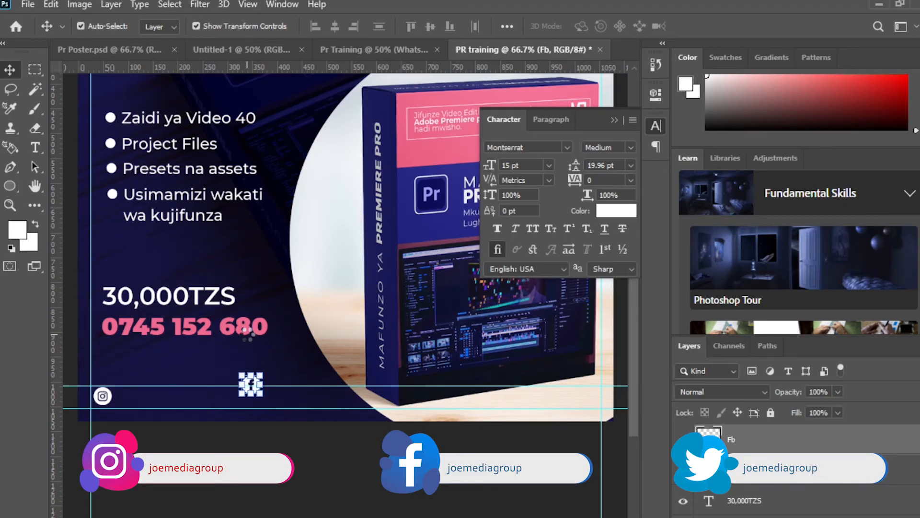
{"action": "key", "text": "Left"}
{"action": "key", "text": "Left"}
{"action": "key", "text": "Left"}
{"action": "key", "text": "Left"}
{"action": "key", "text": "Left"}
{"action": "key", "text": "Left"}
{"action": "key", "text": "Left"}
{"action": "key", "text": "Left"}
{"action": "key", "text": "Left"}
{"action": "key", "text": "Left"}
{"action": "key", "text": "Left"}
{"action": "key", "text": "Left"}
{"action": "key", "text": "Left"}
{"action": "key", "text": "Left"}
{"action": "key", "text": "Left"}
{"action": "key", "text": "Left"}
{"action": "key", "text": "Left"}
{"action": "key", "text": "Left"}
{"action": "key", "text": "Left"}
{"action": "key", "text": "Left"}
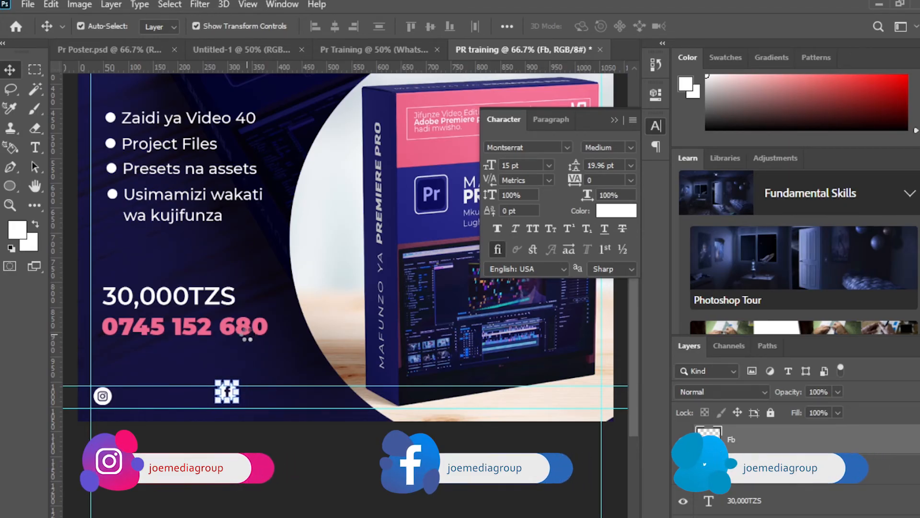
{"action": "key", "text": "Left"}
{"action": "key", "text": "Left"}
{"action": "key", "text": "Left"}
{"action": "key", "text": "Left"}
{"action": "key", "text": "Left"}
{"action": "key", "text": "Left"}
{"action": "key", "text": "Left"}
{"action": "key", "text": "Left"}
{"action": "key", "text": "Left"}
{"action": "key", "text": "Left"}
{"action": "key", "text": "Left"}
{"action": "key", "text": "Left"}
{"action": "key", "text": "Left"}
{"action": "key", "text": "Left"}
{"action": "key", "text": "Left"}
{"action": "key", "text": "Left"}
{"action": "key", "text": "Left"}
{"action": "key", "text": "Left"}
{"action": "key", "text": "Left"}
{"action": "key", "text": "Left"}
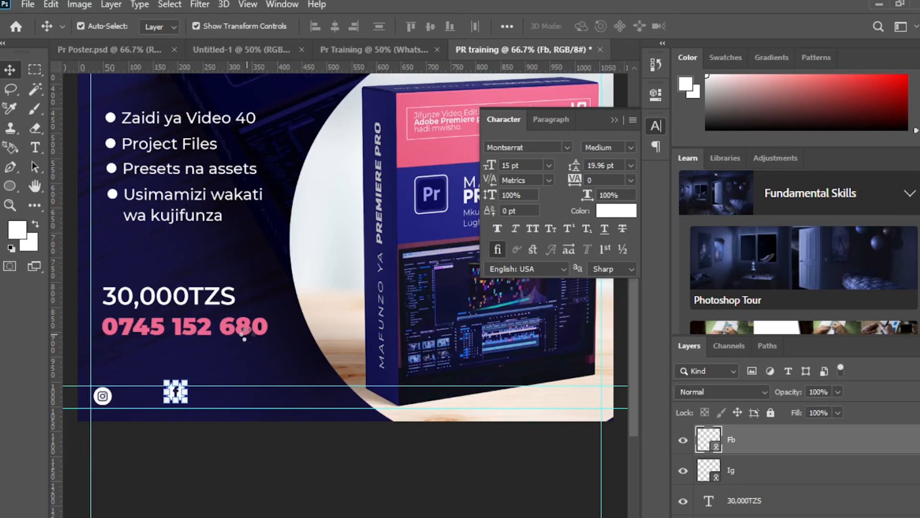
{"action": "key", "text": "Left"}
{"action": "key", "text": "Left"}
{"action": "key", "text": "Left"}
{"action": "key", "text": "Left"}
{"action": "key", "text": "Left"}
{"action": "key", "text": "Left"}
{"action": "key", "text": "Left"}
{"action": "key", "text": "Left"}
{"action": "key", "text": "Left"}
{"action": "key", "text": "Left"}
{"action": "key", "text": "Left"}
{"action": "key", "text": "Left"}
{"action": "key", "text": "Left"}
{"action": "key", "text": "Left"}
{"action": "key", "text": "Left"}
{"action": "key", "text": "Left"}
{"action": "key", "text": "Left"}
{"action": "key", "text": "Left"}
{"action": "key", "text": "Left"}
{"action": "key", "text": "Left"}
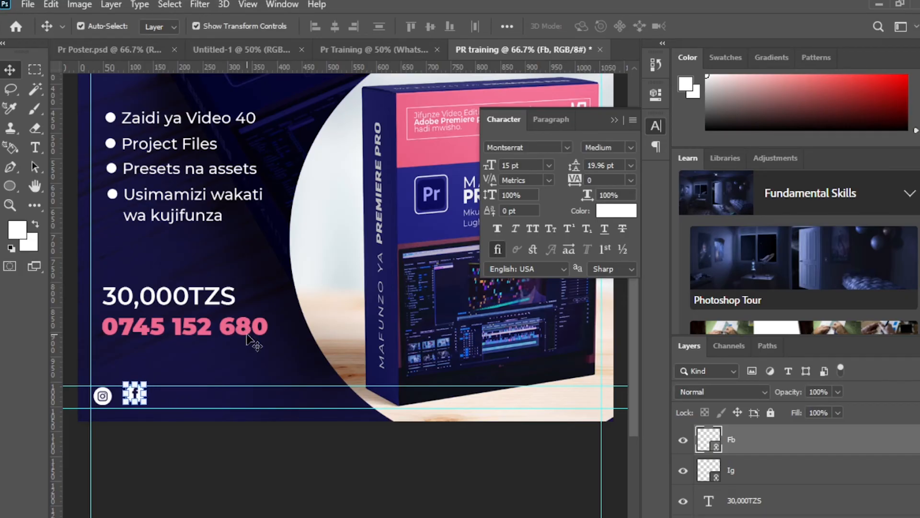
{"action": "key", "text": "Left"}
{"action": "key", "text": "Left"}
{"action": "key", "text": "Left"}
{"action": "key", "text": "Left"}
{"action": "key", "text": "Left"}
{"action": "key", "text": "Left"}
{"action": "key", "text": "Left"}
{"action": "key", "text": "Left"}
{"action": "key", "text": "Left"}
{"action": "key", "text": "Left"}
{"action": "key", "text": "Left"}
{"action": "key", "text": "Left"}
{"action": "key", "text": "Left"}
{"action": "key", "text": "Left"}
{"action": "key", "text": "Left"}
{"action": "key", "text": "Left"}
{"action": "key", "text": "Left"}
{"action": "key", "text": "Left"}
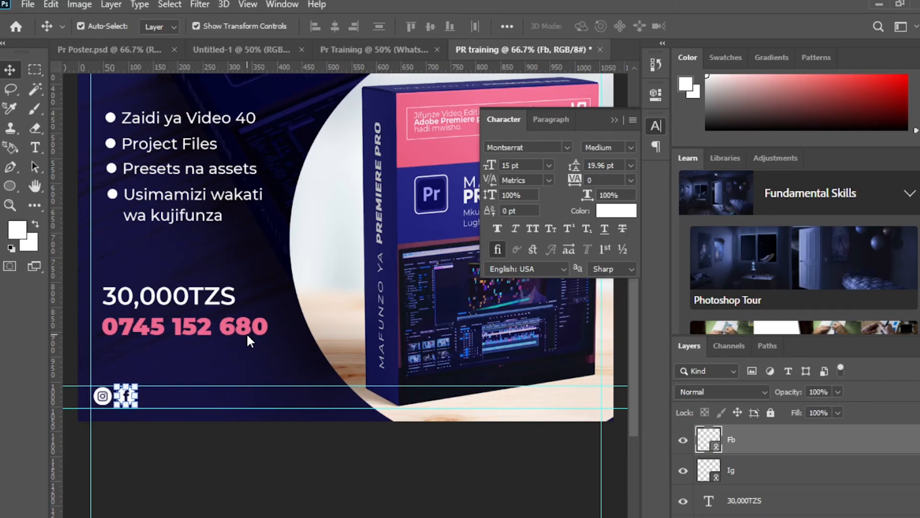
{"action": "left_click", "coordinate": [252, 445]}
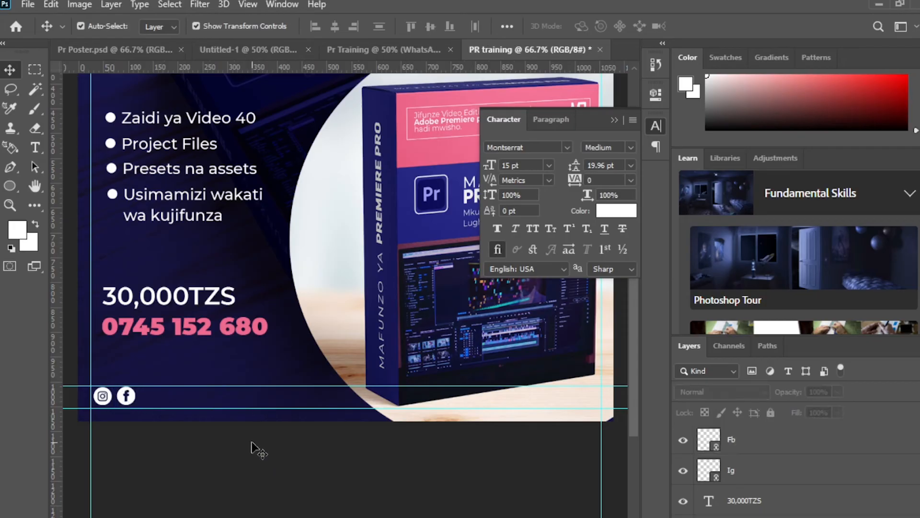
Nudge the Facebook icon slightly closer to the Instagram icon and deselect it
{"action": "left_click", "coordinate": [132, 408]}
{"action": "left_click", "coordinate": [126, 397]}
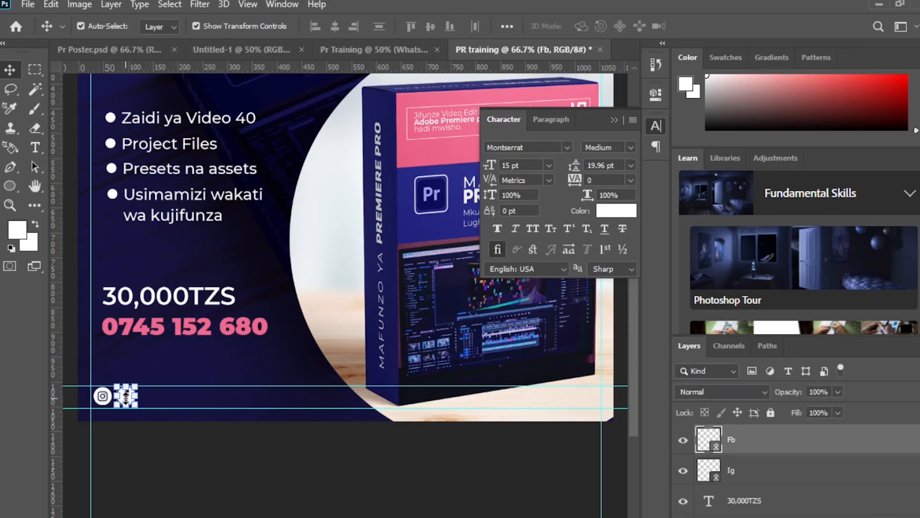
{"action": "left_click", "coordinate": [312, 488]}
Place the YT icon as a linked image, scale it to about 28.5%, and nudge it slightly down
{"action": "left_click", "coordinate": [28, 4]}
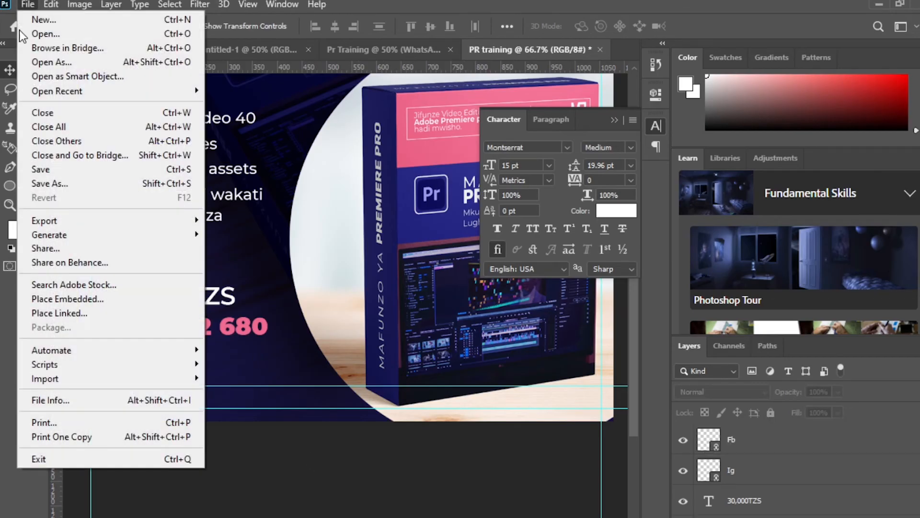
{"action": "left_click", "coordinate": [72, 312]}
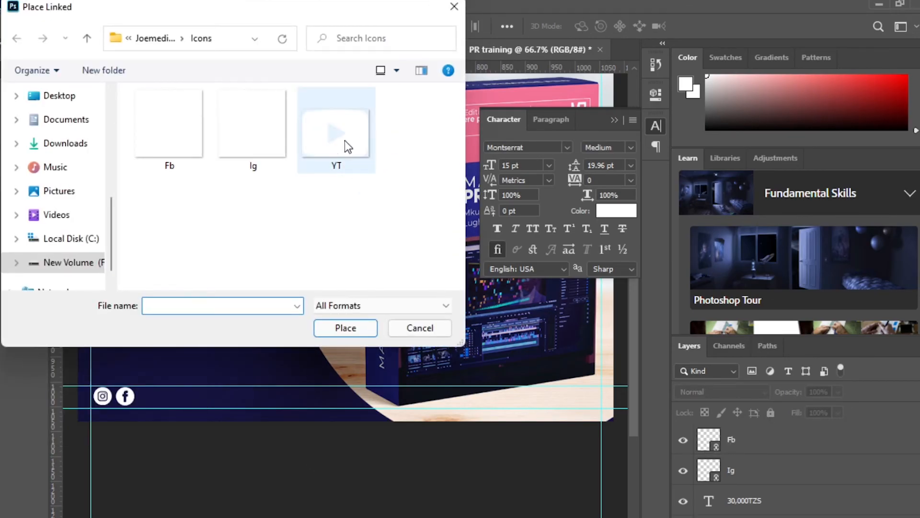
{"action": "left_click", "coordinate": [331, 136]}
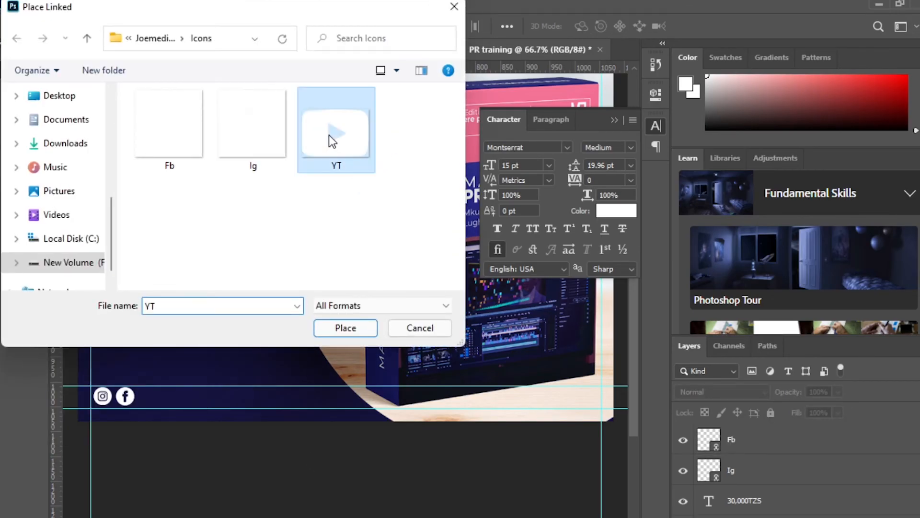
{"action": "left_click", "coordinate": [343, 330]}
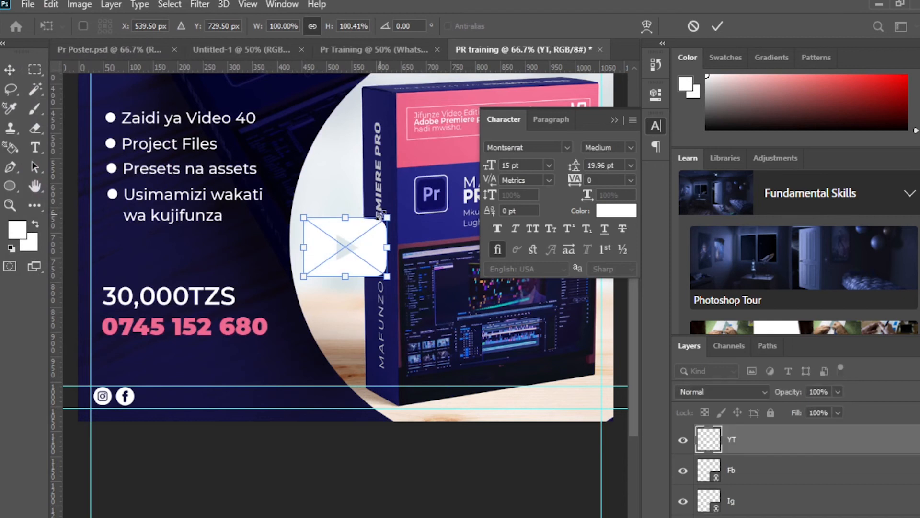
{"action": "left_click_drag", "start_coordinate": [389, 220], "coordinate": [330, 258]}
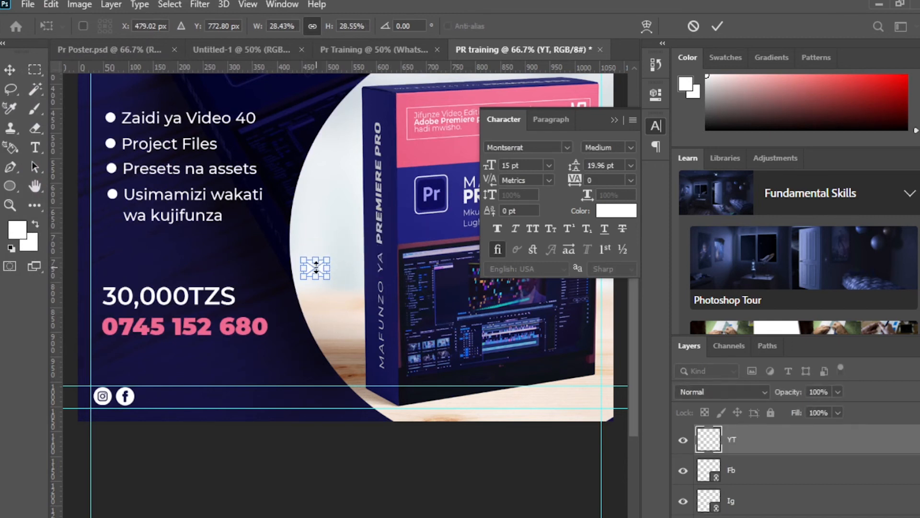
{"action": "key", "text": "Down"}
{"action": "key", "text": "Down"}
{"action": "key", "text": "Down"}
{"action": "key", "text": "Down"}
{"action": "key", "text": "Down"}
{"action": "key", "text": "Down"}
{"action": "key", "text": "Down"}
{"action": "key", "text": "Down"}
{"action": "key", "text": "Down"}
{"action": "key", "text": "Down"}
{"action": "key", "text": "Down"}
{"action": "key", "text": "Down"}
{"action": "key", "text": "Down"}
{"action": "key", "text": "Down"}
{"action": "key", "text": "Down"}
{"action": "key", "text": "Down"}
{"action": "key", "text": "Down"}
{"action": "key", "text": "Down"}
{"action": "left_click", "coordinate": [718, 26]}
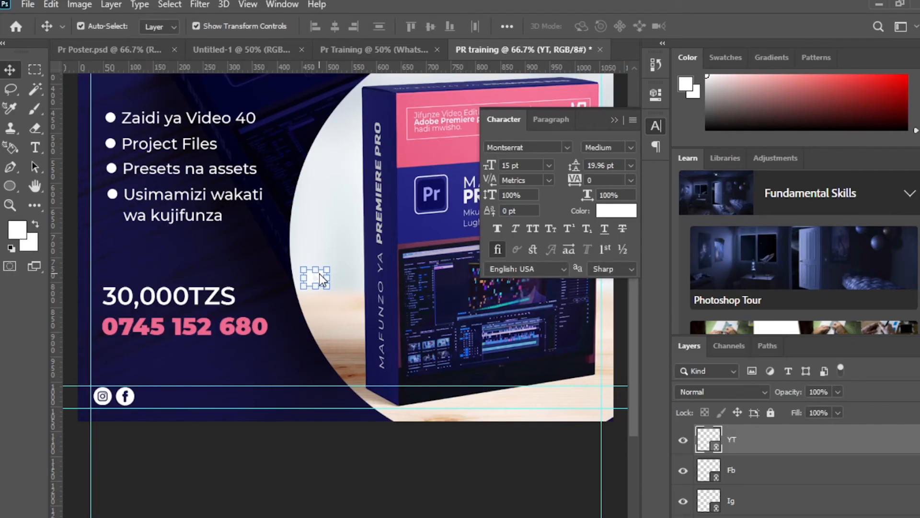
Move the YouTube icon straight down until it sits between the two lower guides
{"action": "key", "text": "shift+Down"}
{"action": "key", "text": "shift+Down"}
{"action": "key", "text": "shift+Down"}
{"action": "key", "text": "shift+Down"}
{"action": "key", "text": "shift+Down"}
{"action": "key", "text": "shift+Down"}
{"action": "key", "text": "shift+Down"}
{"action": "key", "text": "shift+Down"}
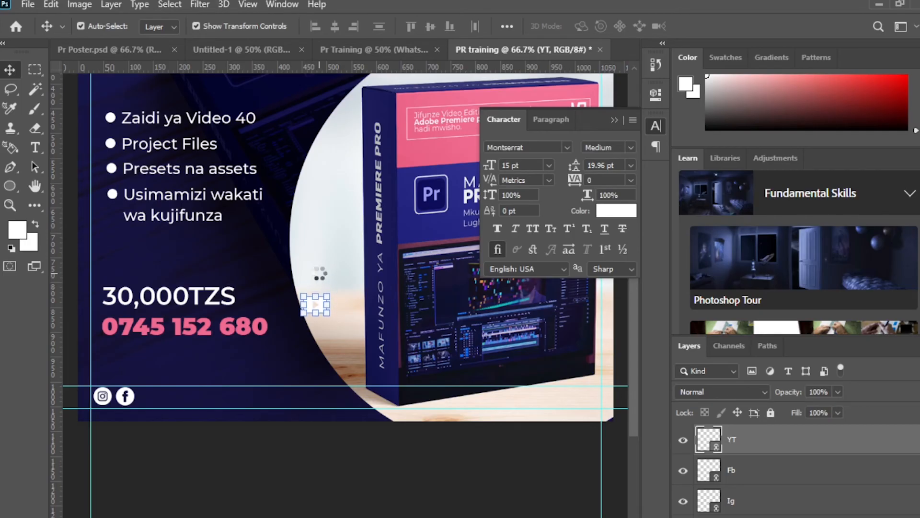
{"action": "key", "text": "shift+Down"}
{"action": "key", "text": "shift+Down"}
{"action": "key", "text": "shift+Down"}
{"action": "key", "text": "shift+Down"}
{"action": "key", "text": "shift+Down"}
{"action": "key", "text": "shift+Down"}
{"action": "key", "text": "shift+Down"}
{"action": "key", "text": "shift+Down"}
{"action": "key", "text": "shift+Down"}
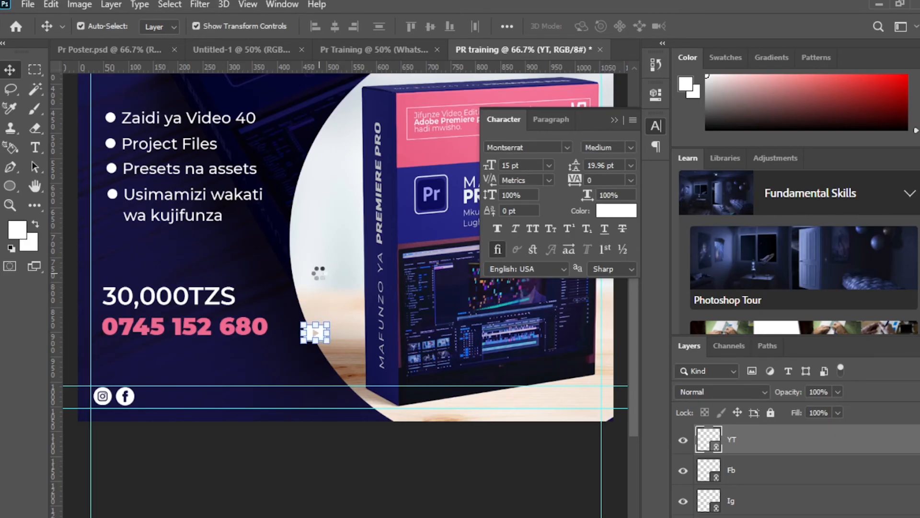
{"action": "key", "text": "shift+Down"}
{"action": "key", "text": "shift+Down"}
{"action": "key", "text": "shift+Down"}
{"action": "key", "text": "shift+Down"}
{"action": "key", "text": "shift+Down"}
{"action": "key", "text": "shift+Down"}
{"action": "key", "text": "shift+Down"}
{"action": "key", "text": "shift+Down"}
{"action": "key", "text": "shift+Down"}
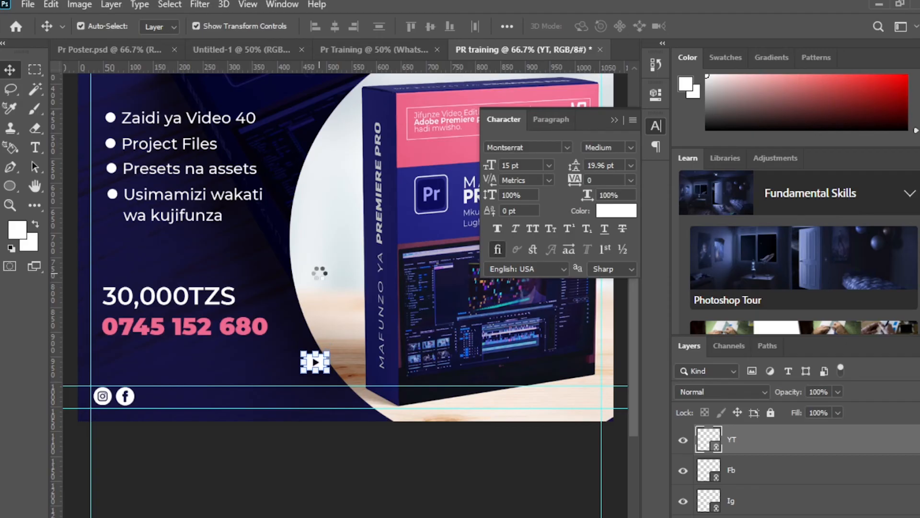
{"action": "key", "text": "shift+Down"}
{"action": "key", "text": "shift+Down"}
{"action": "key", "text": "shift+Down"}
{"action": "key", "text": "shift+Down"}
{"action": "key", "text": "shift+Down"}
{"action": "key", "text": "shift+Down"}
{"action": "key", "text": "shift+Down"}
{"action": "key", "text": "shift+Down"}
{"action": "key", "text": "shift+Down"}
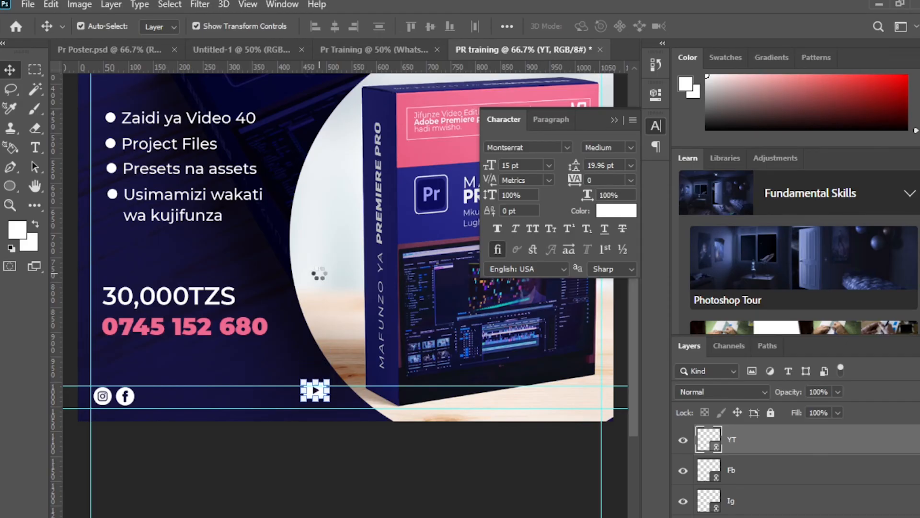
{"action": "key", "text": "shift+Down"}
{"action": "key", "text": "shift+Down"}
Shift the YouTube icon left along the guides until it sits right beside the Facebook icon
{"action": "key", "text": "shift+Left"}
{"action": "key", "text": "shift+Left"}
{"action": "key", "text": "shift+Left"}
{"action": "key", "text": "shift+Left"}
{"action": "key", "text": "shift+Left"}
{"action": "key", "text": "shift+Left"}
{"action": "key", "text": "shift+Left"}
{"action": "key", "text": "shift+Left"}
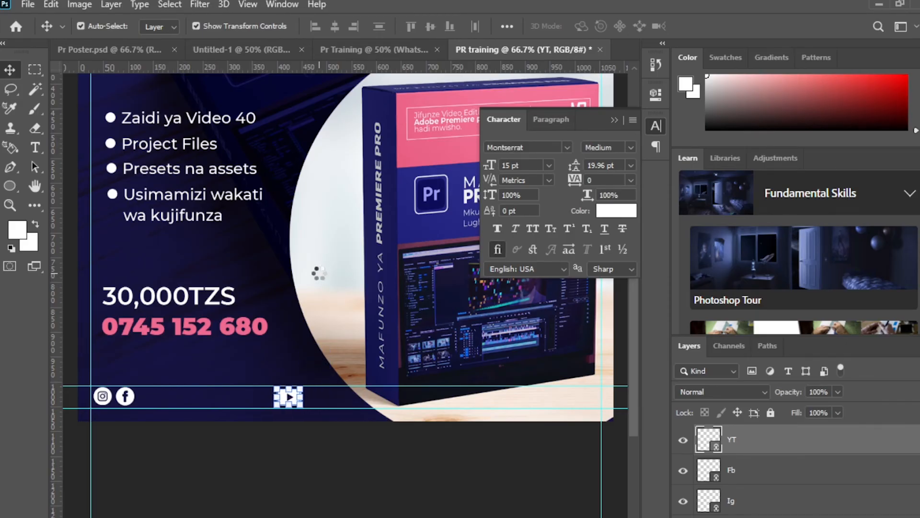
{"action": "key", "text": "shift+Left"}
{"action": "key", "text": "shift+Left"}
{"action": "key", "text": "shift+Left"}
{"action": "key", "text": "shift+Left"}
{"action": "key", "text": "shift+Left"}
{"action": "key", "text": "shift+Left"}
{"action": "key", "text": "shift+Left"}
{"action": "key", "text": "shift+Left"}
{"action": "key", "text": "shift+Left"}
{"action": "key", "text": "shift+Left"}
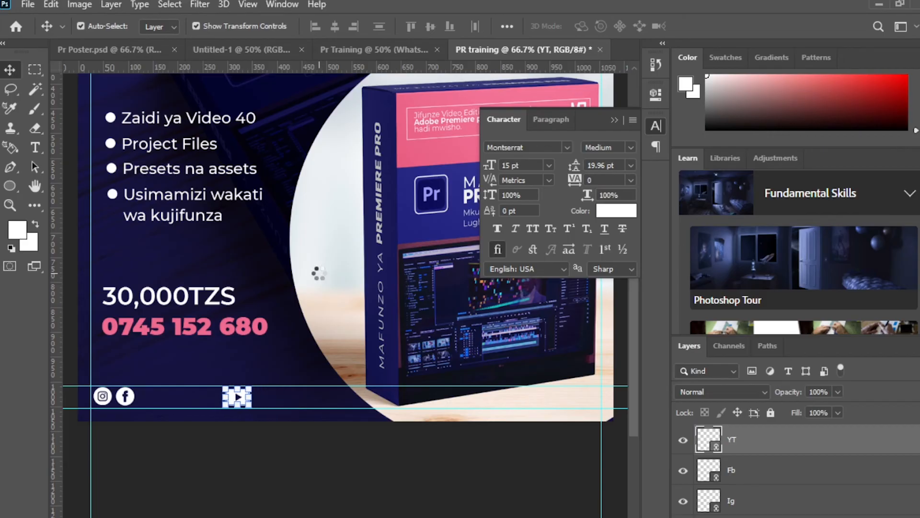
{"action": "key", "text": "shift+Left"}
{"action": "key", "text": "shift+Left"}
{"action": "key", "text": "shift+Left"}
{"action": "key", "text": "shift+Left"}
{"action": "key", "text": "shift+Left"}
{"action": "key", "text": "shift+Left"}
{"action": "key", "text": "shift+Left"}
{"action": "key", "text": "shift+Left"}
{"action": "key", "text": "shift+Left"}
{"action": "key", "text": "shift+Left"}
{"action": "key", "text": "shift+Left"}
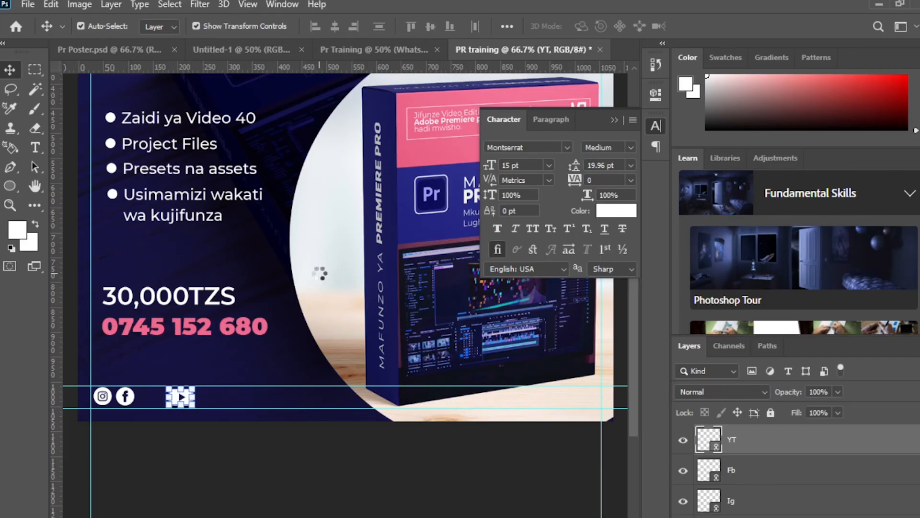
{"action": "key", "text": "shift+Left"}
{"action": "key", "text": "shift+Left"}
{"action": "key", "text": "shift+Left"}
{"action": "key", "text": "shift+Left"}
{"action": "key", "text": "shift+Left"}
{"action": "key", "text": "shift+Left"}
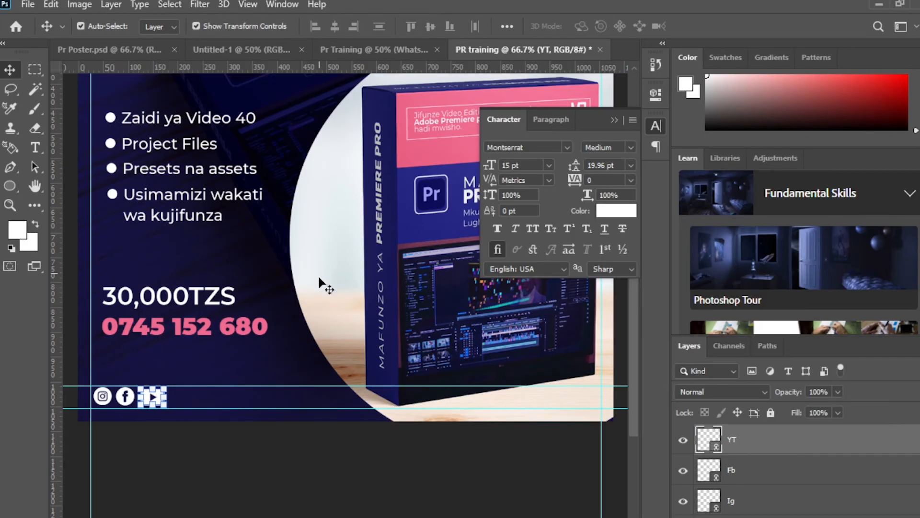
Resize the YouTube icon to about 29.44% and nudge it down to fit between the two lower guides
{"action": "left_click_drag", "start_coordinate": [170, 385], "coordinate": [172, 385]}
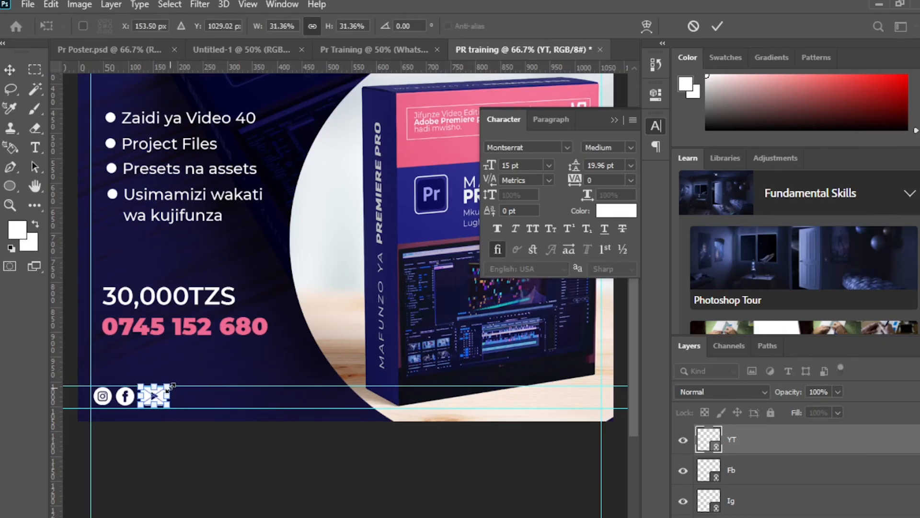
{"action": "key", "text": "Down"}
{"action": "key", "text": "Down"}
{"action": "key", "text": "Down"}
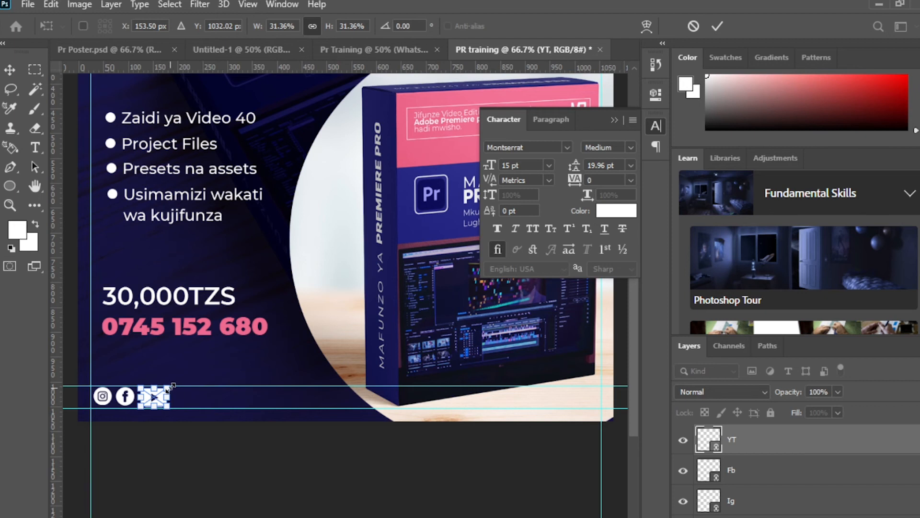
{"action": "left_click_drag", "start_coordinate": [171, 386], "coordinate": [169, 388]}
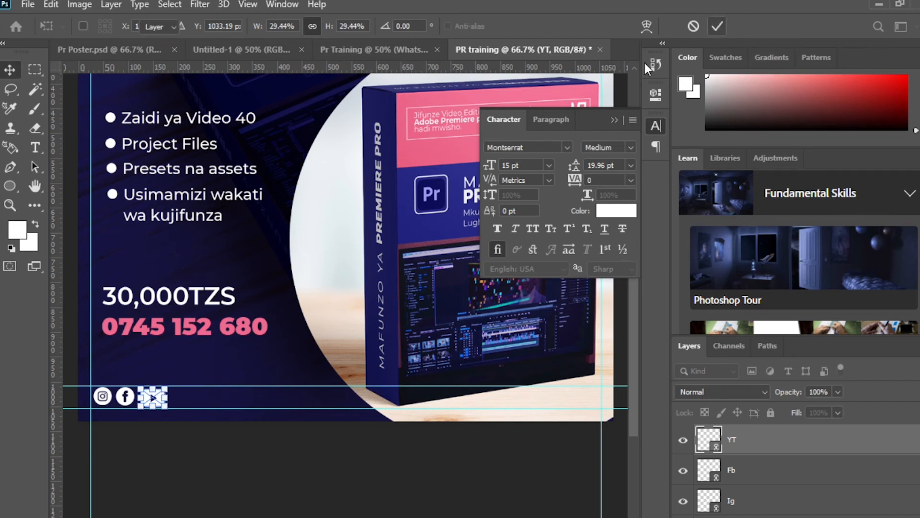
{"action": "key", "text": "Return"}
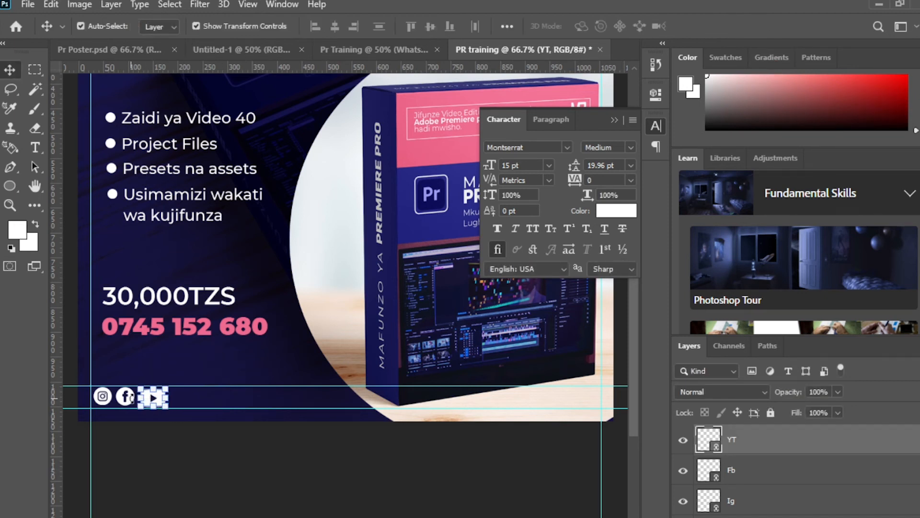
Align the YouTube and Instagram icons by their vertical centers and deselect them
{"action": "left_click", "coordinate": [102, 395], "text": "shift"}
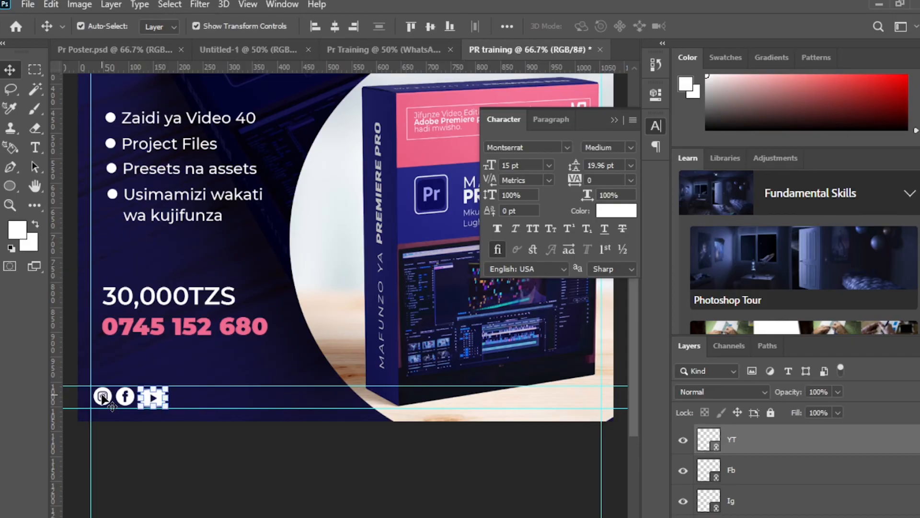
{"action": "left_click", "coordinate": [242, 481]}
{"action": "left_click", "coordinate": [157, 403]}
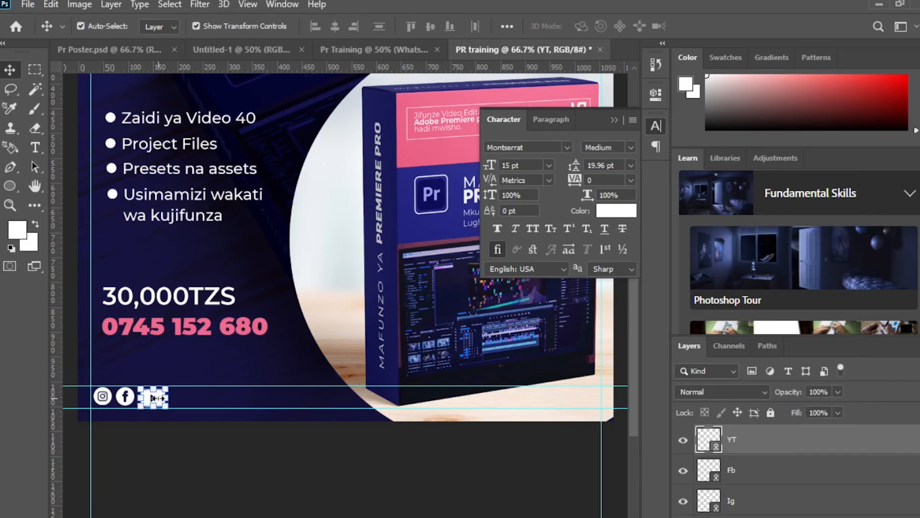
{"action": "left_click", "coordinate": [101, 396], "text": "shift"}
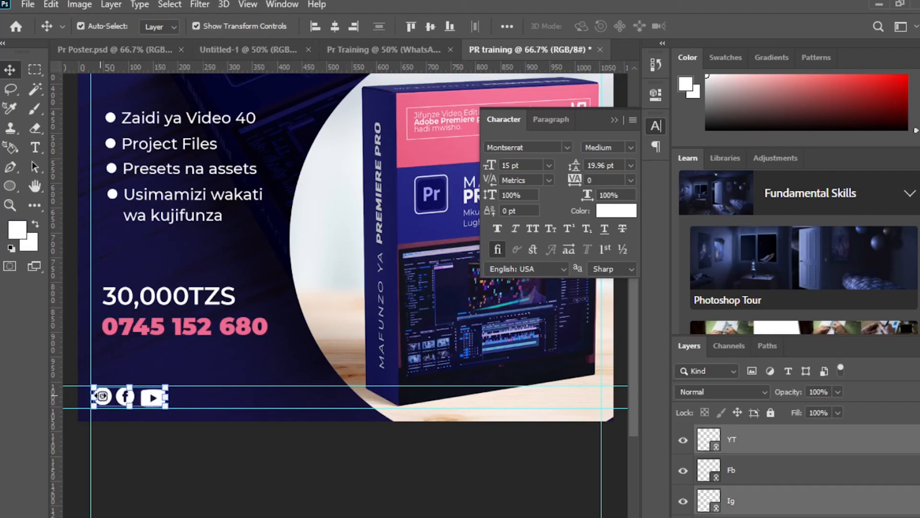
{"action": "left_click", "coordinate": [124, 398], "text": "shift"}
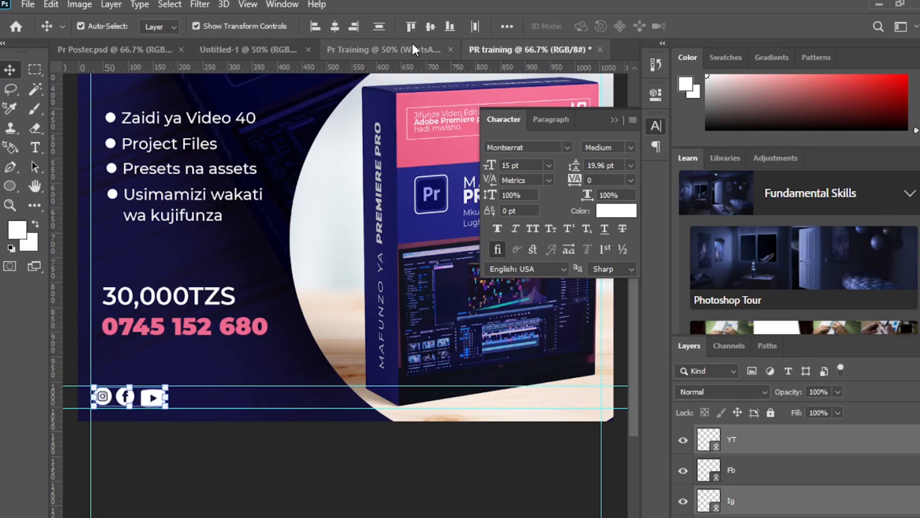
{"action": "left_click", "coordinate": [431, 26]}
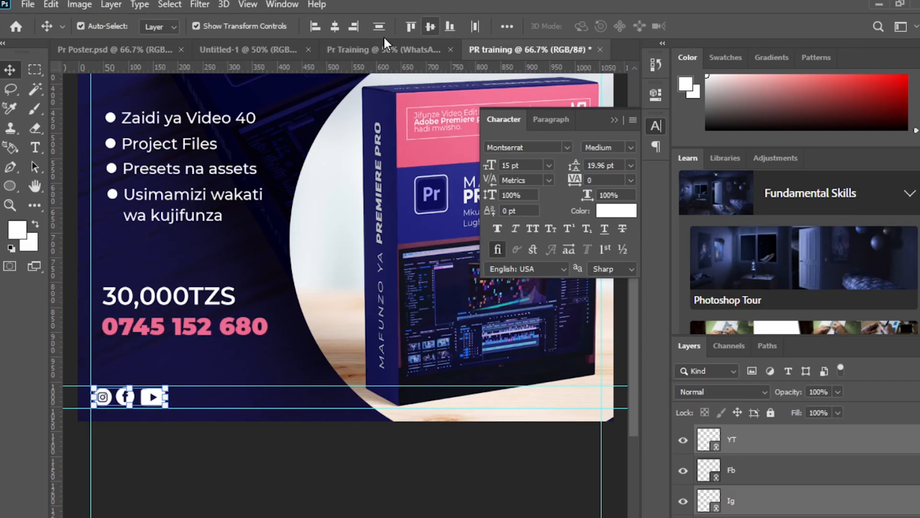
{"action": "left_click", "coordinate": [222, 486]}
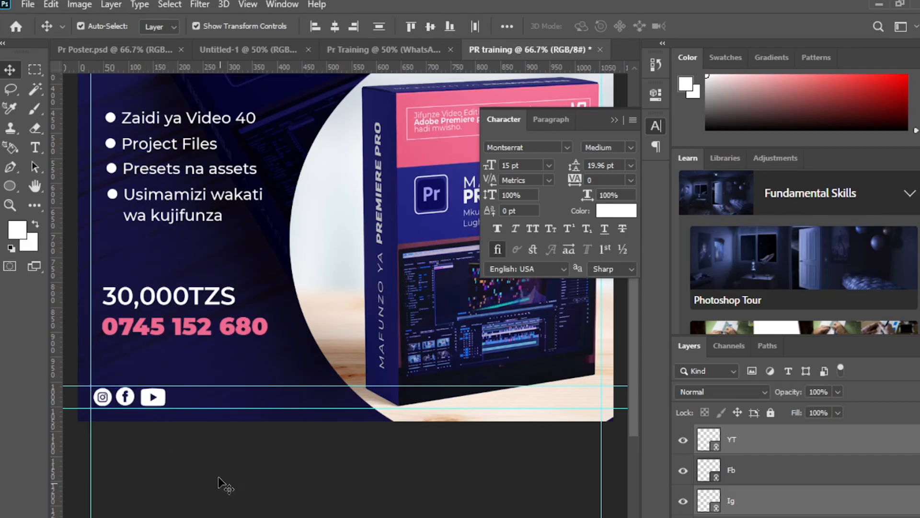
Add the text "joemediagroup" after the YouTube icon in white 15 pt Montserrat Medium
{"action": "key", "text": "e"}
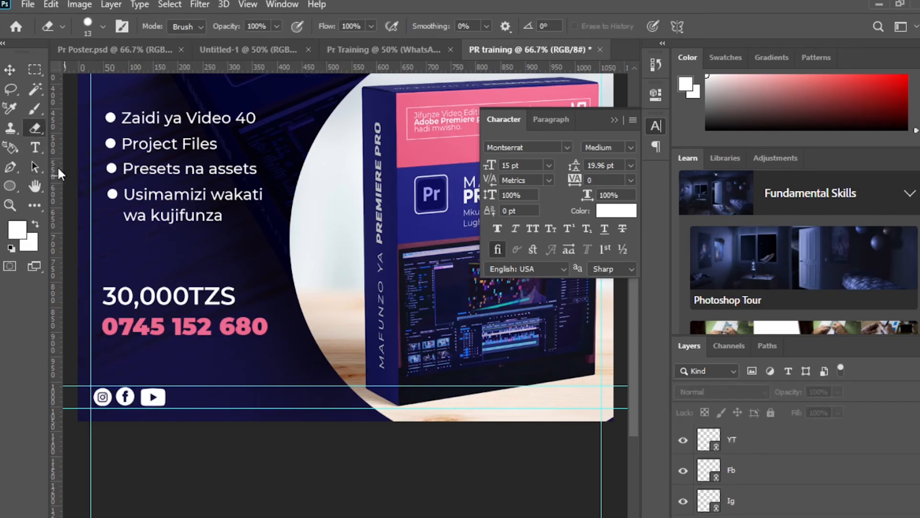
{"action": "left_click", "coordinate": [35, 146]}
{"action": "left_click", "coordinate": [182, 399]}
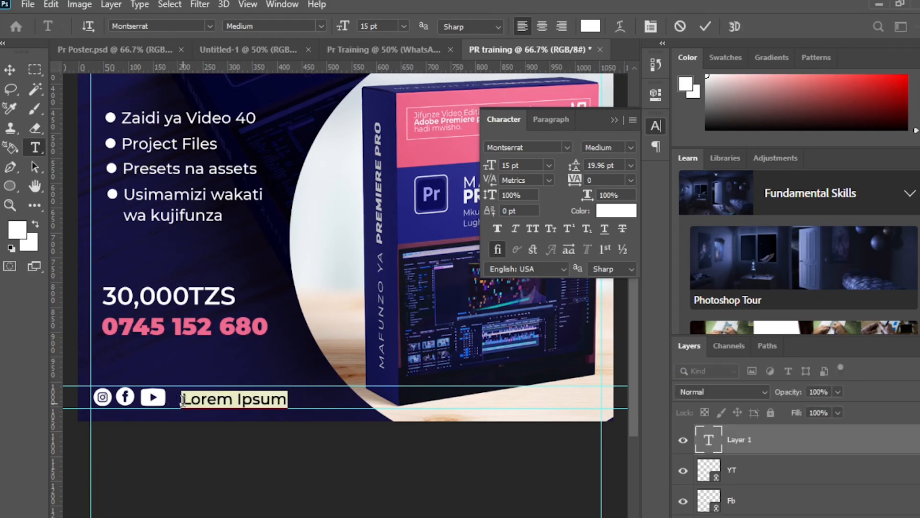
{"action": "type", "text": "JOEME"}
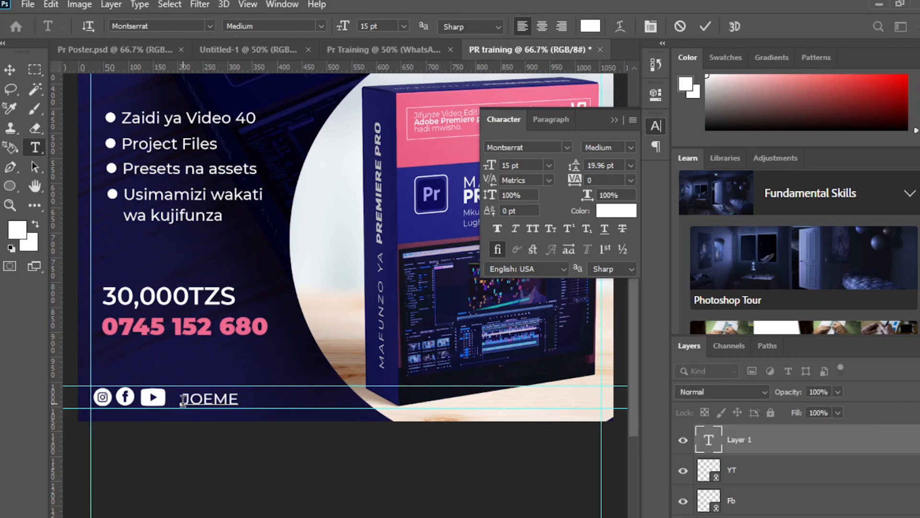
{"action": "key", "text": "BackSpace"}
{"action": "key", "text": "BackSpace"}
{"action": "key", "text": "BackSpace"}
{"action": "key", "text": "BackSpace"}
{"action": "type", "text": "jo"}
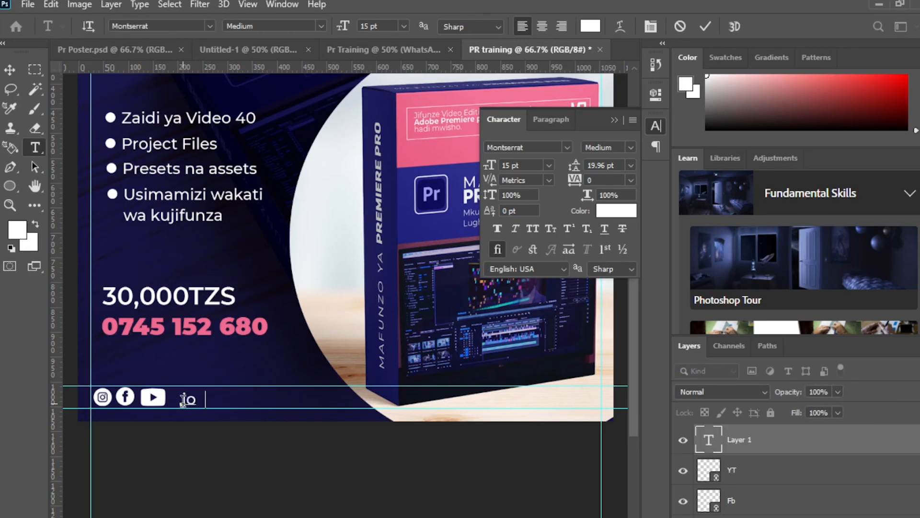
{"action": "type", "text": "emediagroup"}
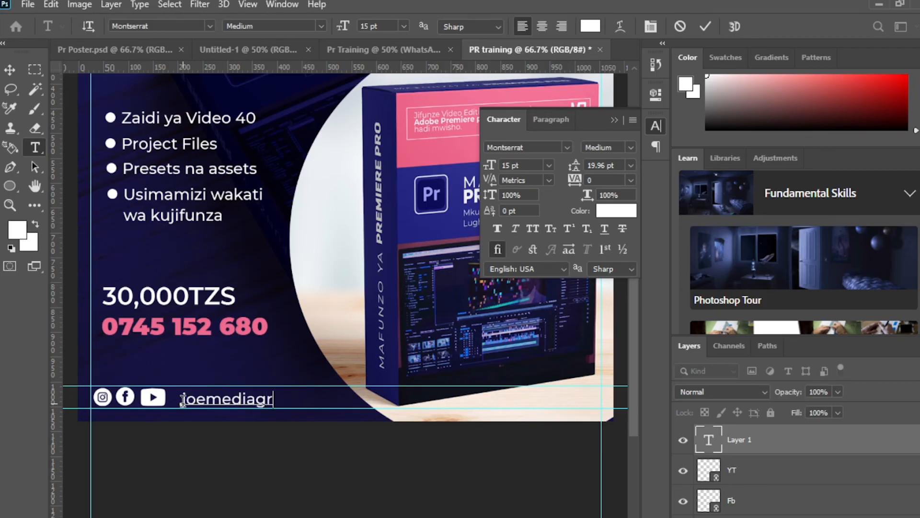
{"action": "left_click", "coordinate": [705, 27]}
Move the joemediagroup text close to the YouTube icon, scale it to about 107%, and deselect it
{"action": "left_click", "coordinate": [10, 70]}
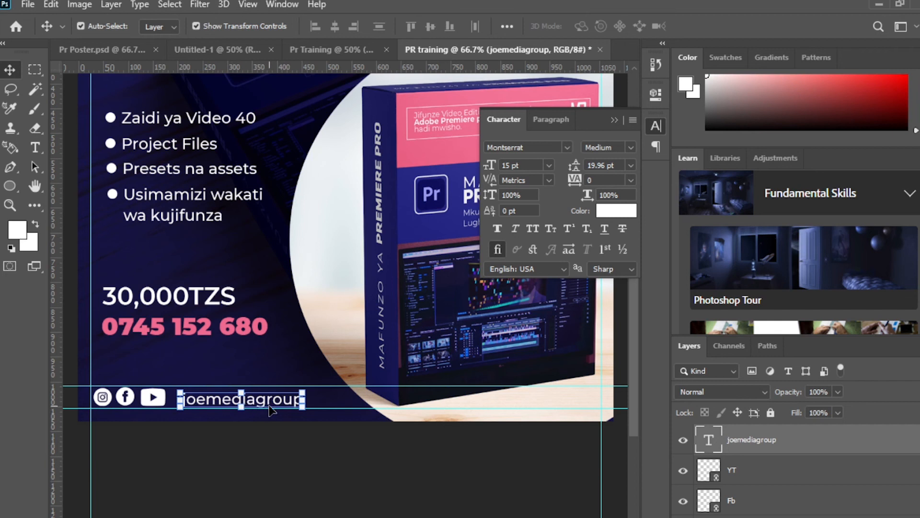
{"action": "left_click_drag", "start_coordinate": [266, 405], "coordinate": [306, 388]}
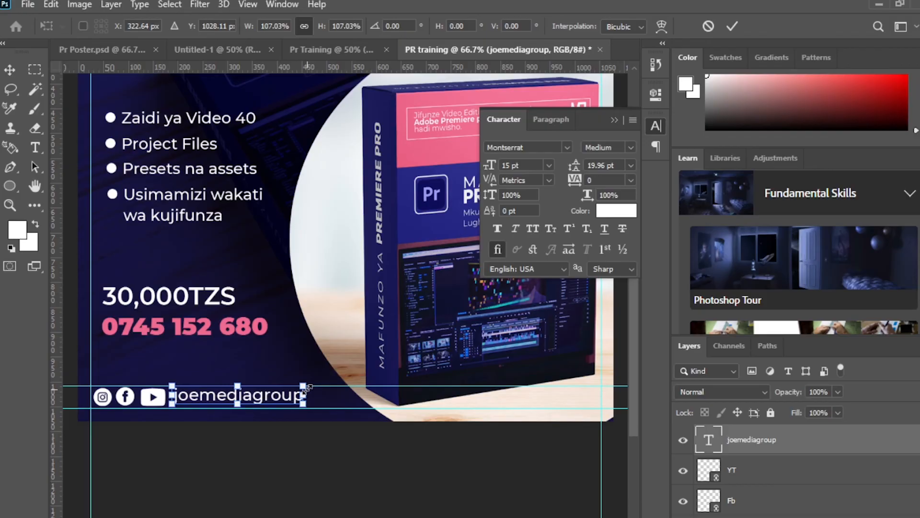
{"action": "left_click", "coordinate": [732, 26]}
{"action": "left_click", "coordinate": [411, 484]}
Save a JPEG copy of the poster to the Desktop as PR training, at Maximum quality 12 in Baseline ("Standard") format
{"action": "scroll", "coordinate": [408, 479], "scroll_direction": "up", "scroll_amount": 4}
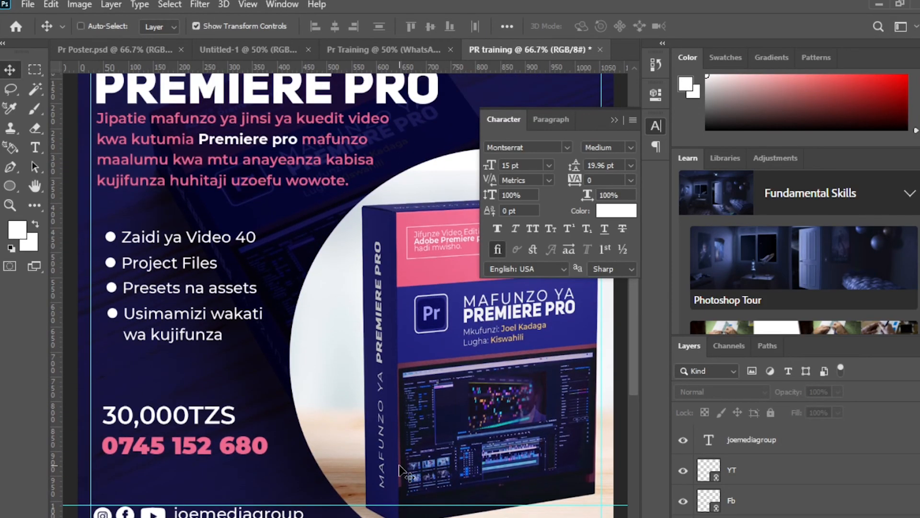
{"action": "key", "text": "ctrl+minus"}
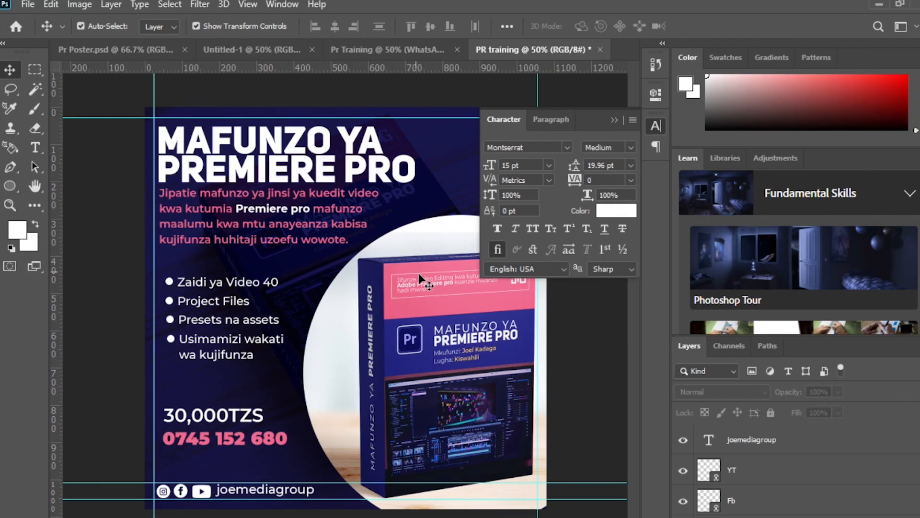
{"action": "left_click", "coordinate": [27, 4]}
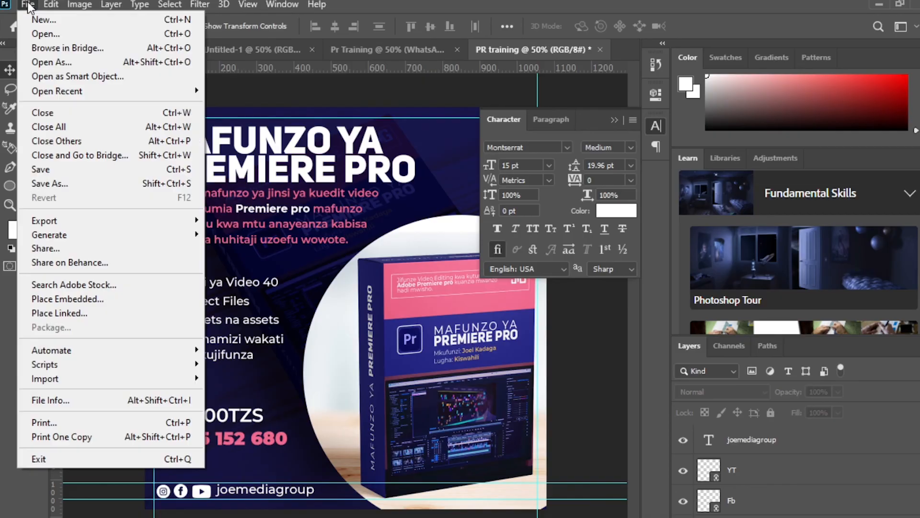
{"action": "left_click", "coordinate": [83, 186]}
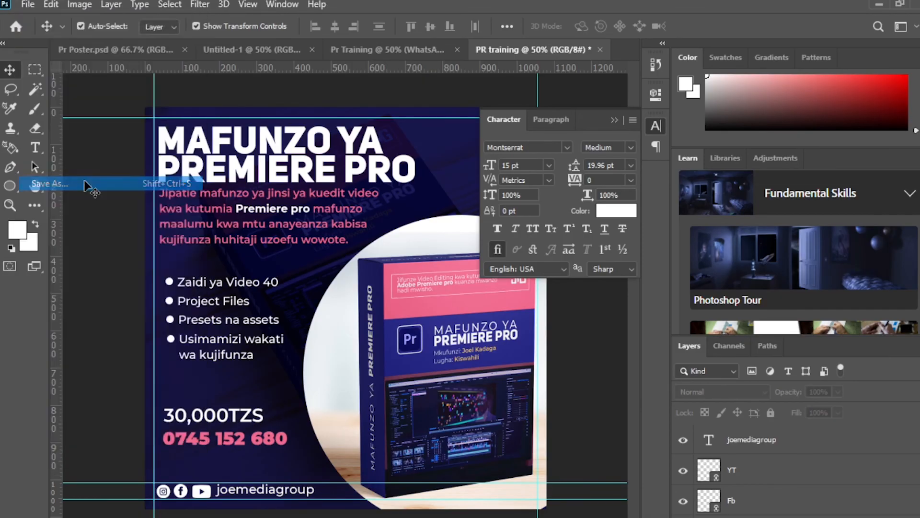
{"action": "left_click", "coordinate": [554, 414]}
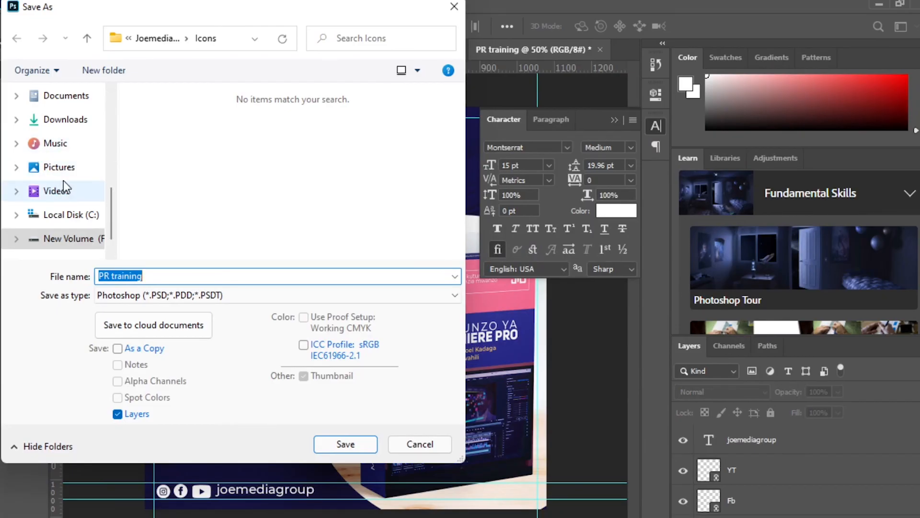
{"action": "scroll", "coordinate": [69, 158], "scroll_direction": "up", "scroll_amount": 5}
{"action": "left_click", "coordinate": [71, 134]}
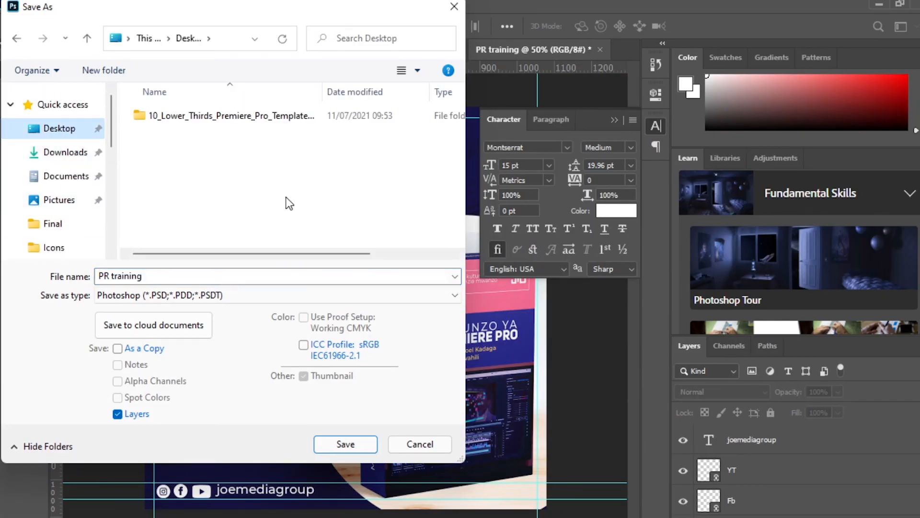
{"action": "left_click", "coordinate": [224, 296]}
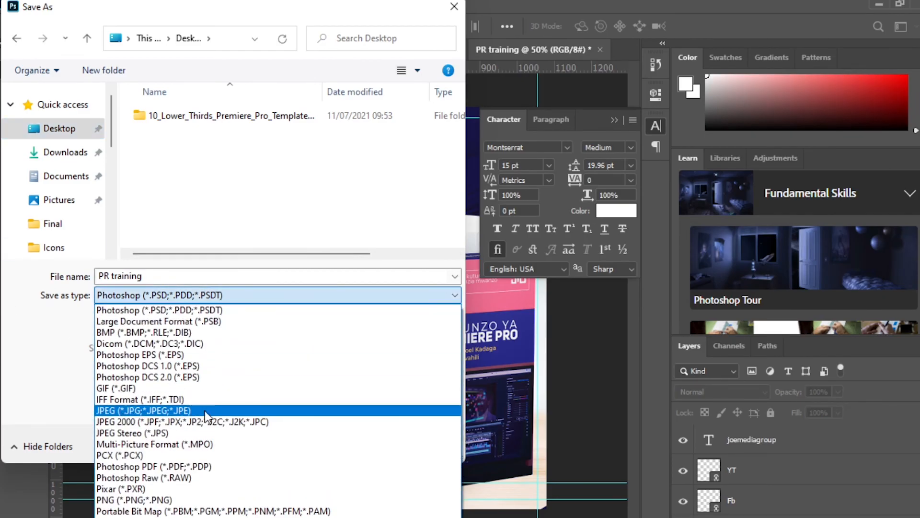
{"action": "left_click", "coordinate": [243, 410]}
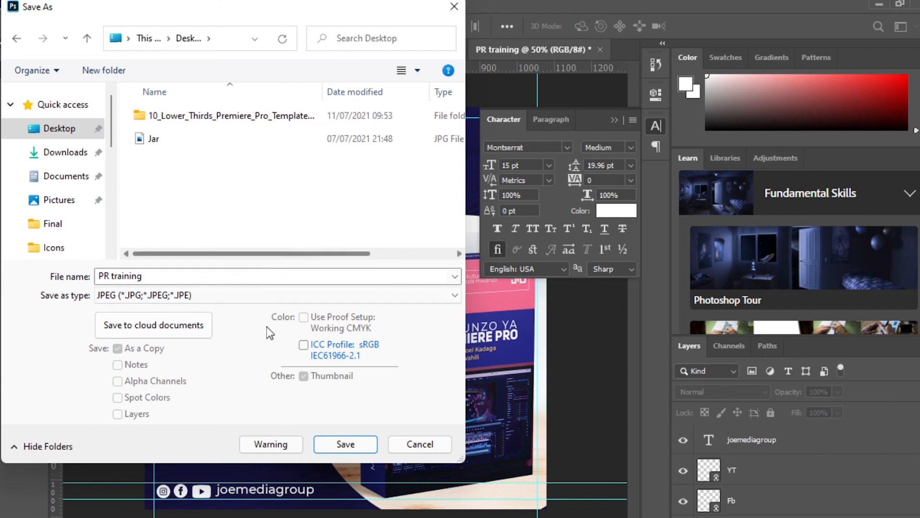
{"action": "left_click", "coordinate": [369, 450]}
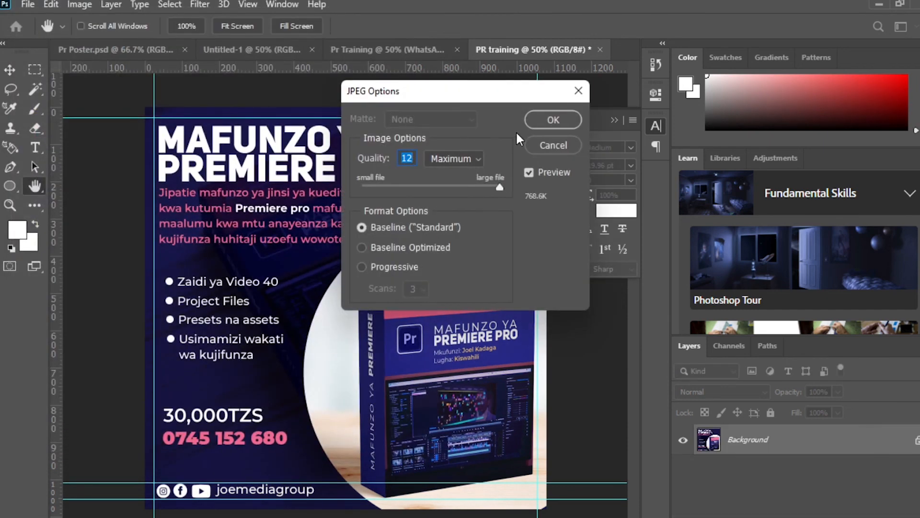
{"action": "left_click", "coordinate": [543, 121]}
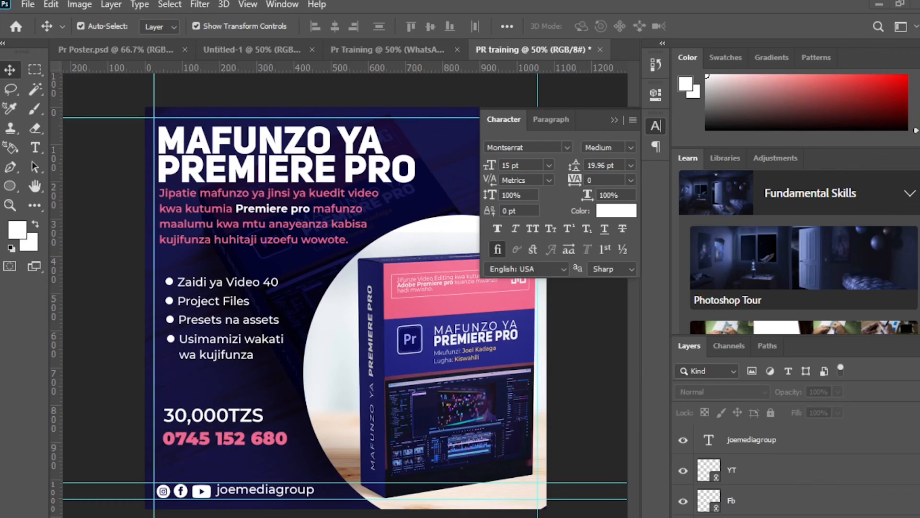
Switch to File Explorer, view the exported PR training JPG from the Desktop folder in Photos, and close the image
{"action": "mouse_move", "coordinate": [200, 481]}
{"action": "left_click", "coordinate": [108, 467]}
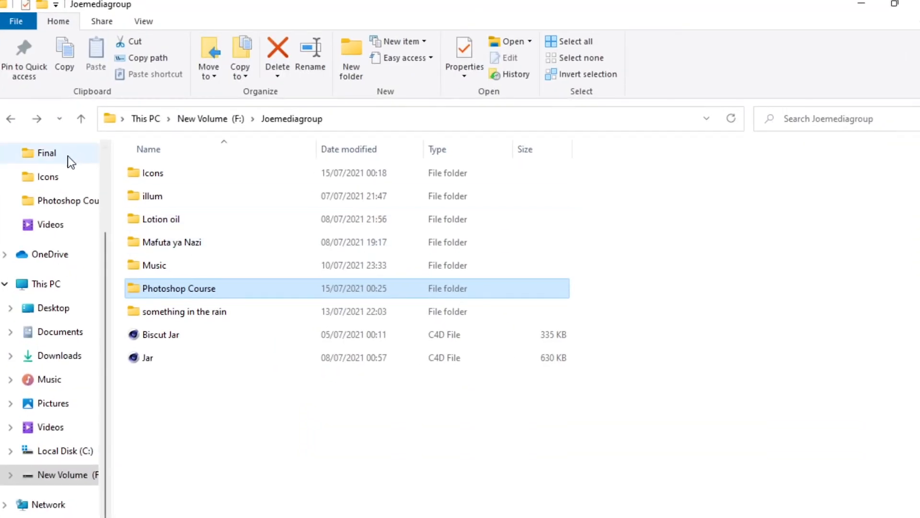
{"action": "left_click", "coordinate": [55, 308]}
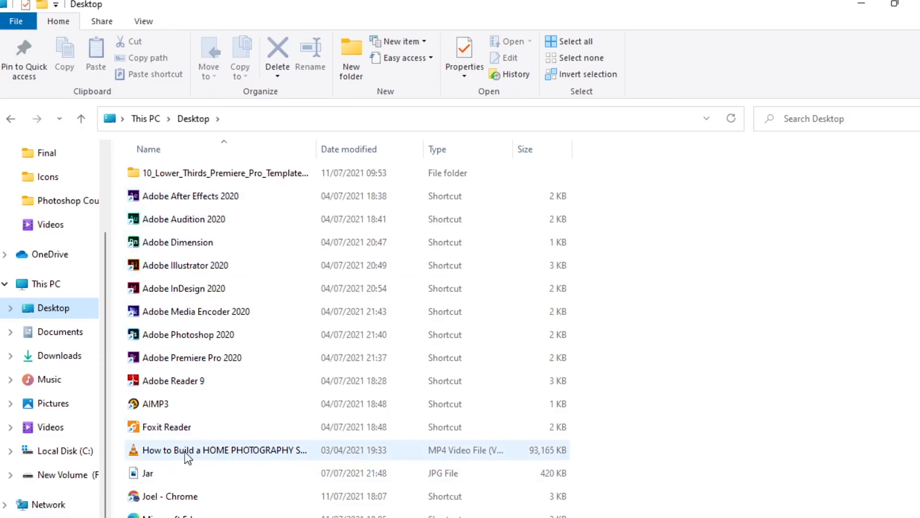
{"action": "scroll", "coordinate": [185, 451], "scroll_direction": "down", "scroll_amount": 1}
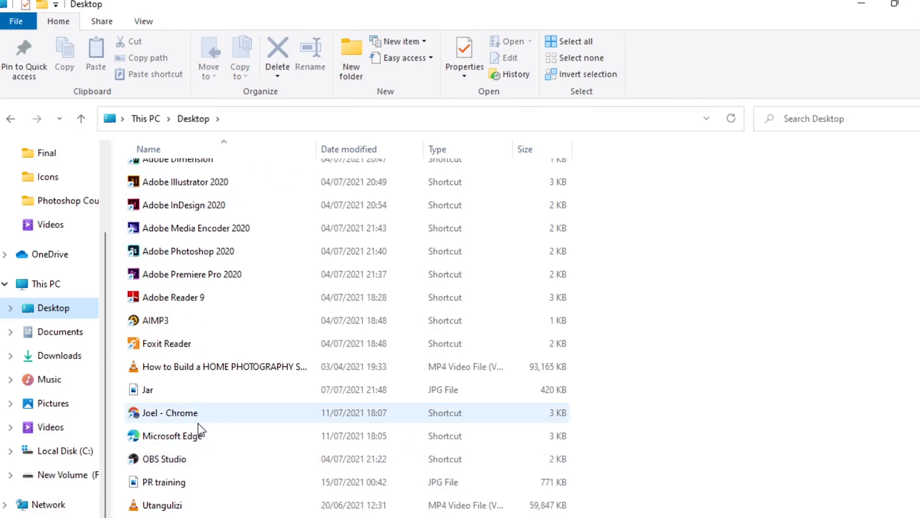
{"action": "double_click", "coordinate": [177, 482]}
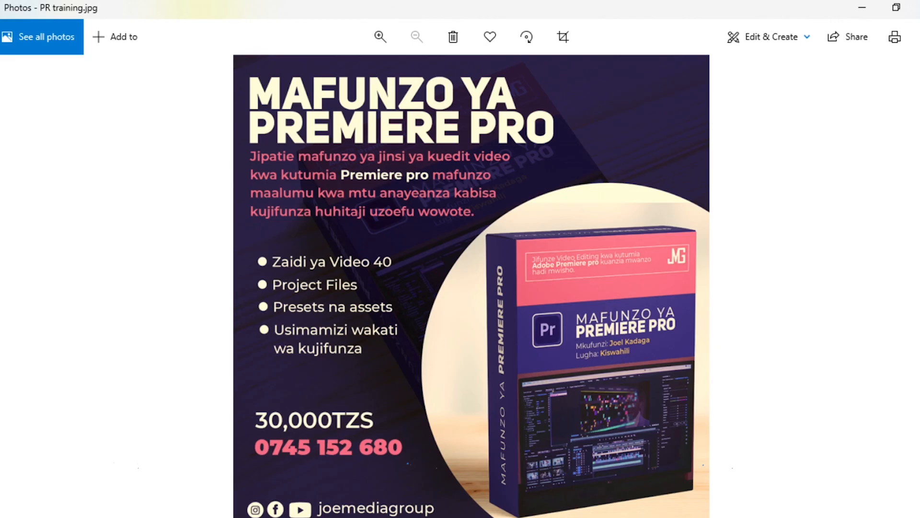
{"action": "left_click", "coordinate": [916, 7]}
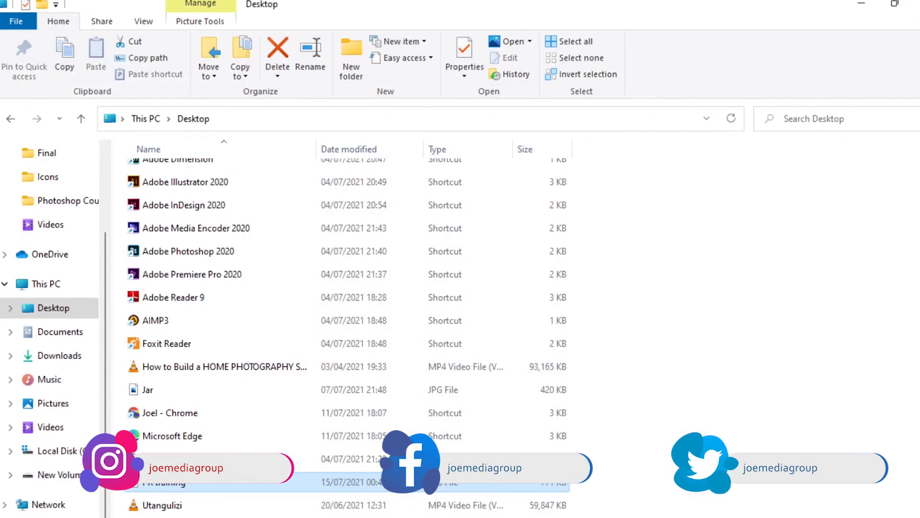